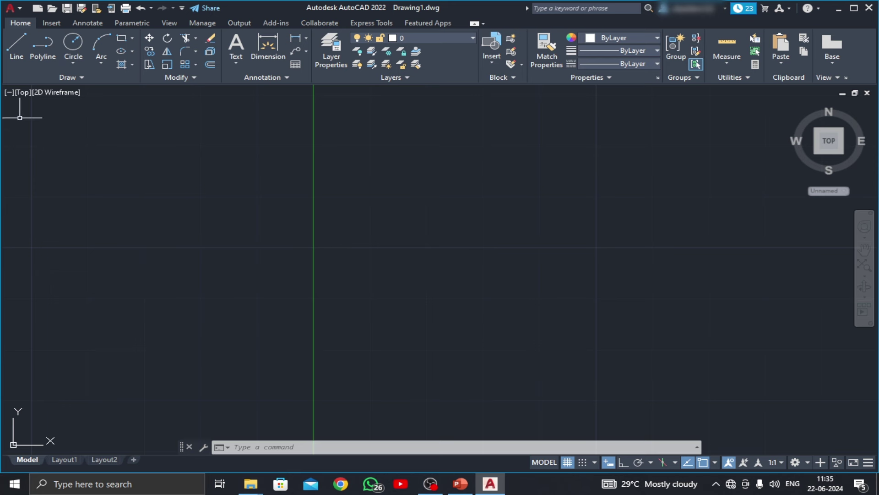
# Step: Set the empty drawing to the SW Isometric preset view, ready for block insertion
pyautogui.click(26, 96)
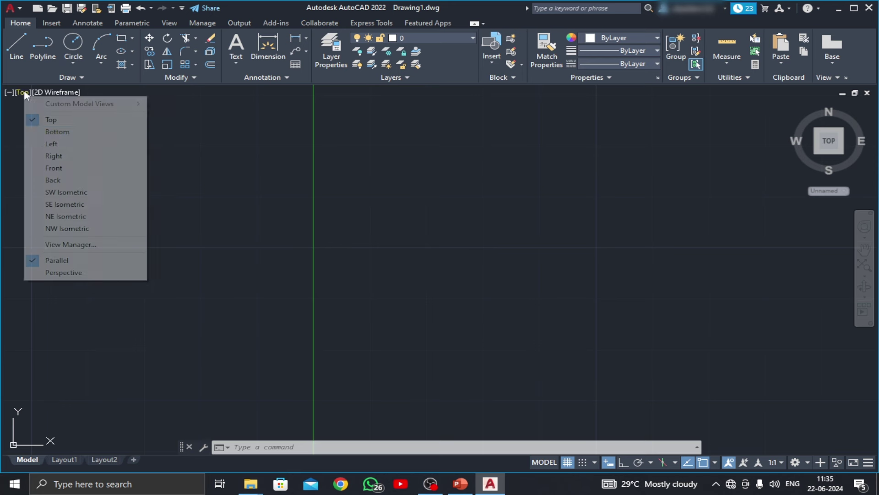
pyautogui.click(53, 191)
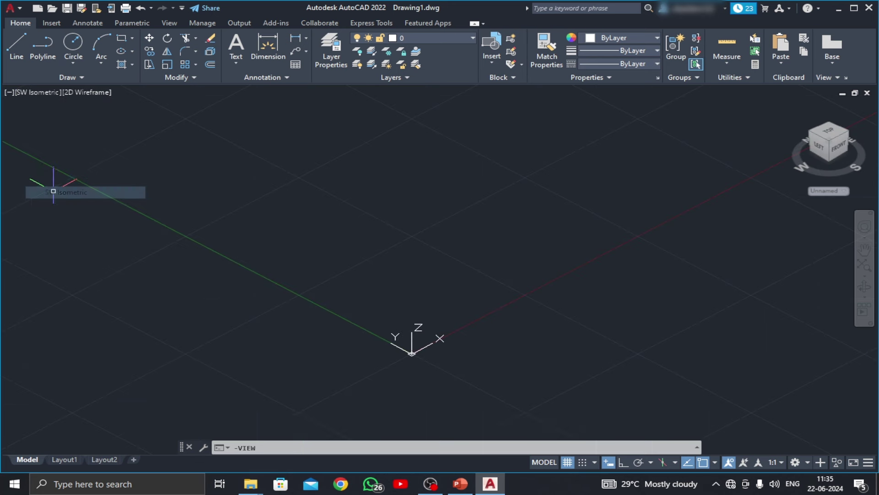
pyautogui.click(55, 22)
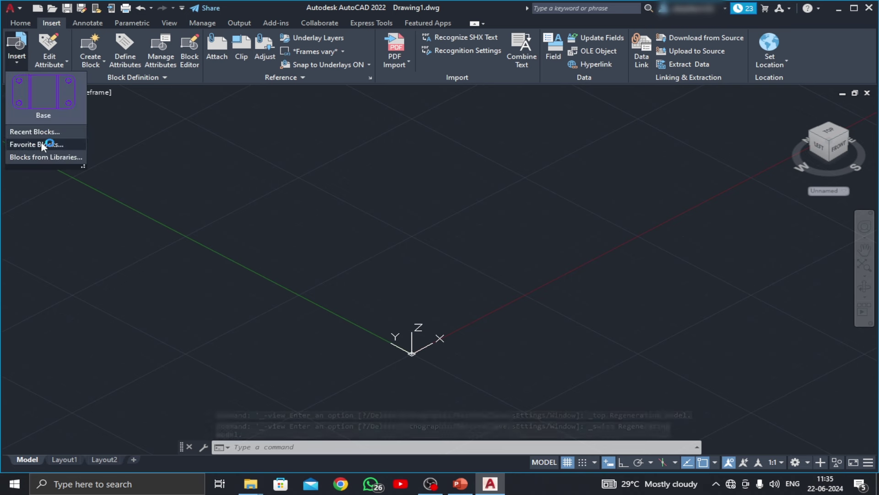
# Step: Insert the Base block from Recent Blocks, then pick the Bracket block next
pyautogui.click(40, 131)
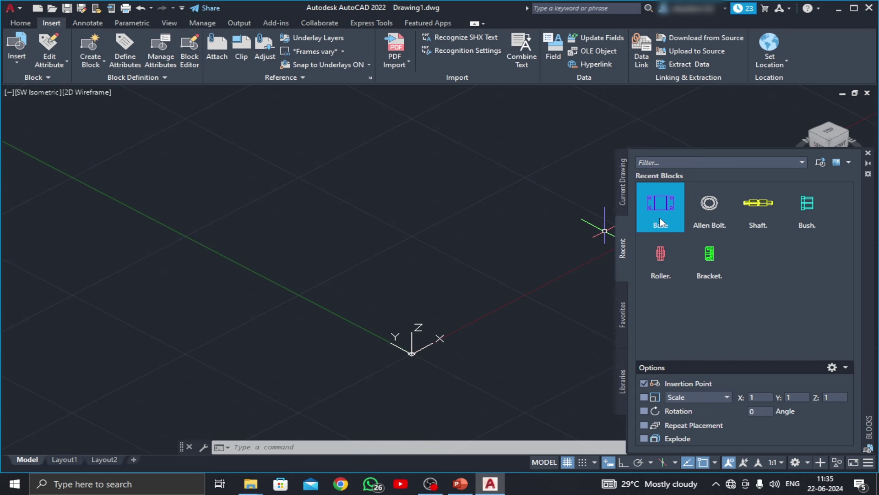
pyautogui.click(660, 221)
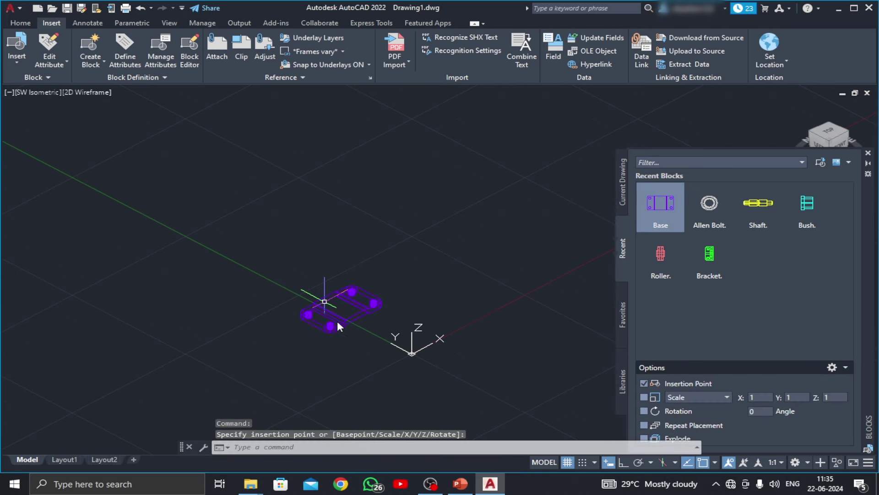
pyautogui.scroll(3, 347, 314)
pyautogui.scroll(2, 343, 316)
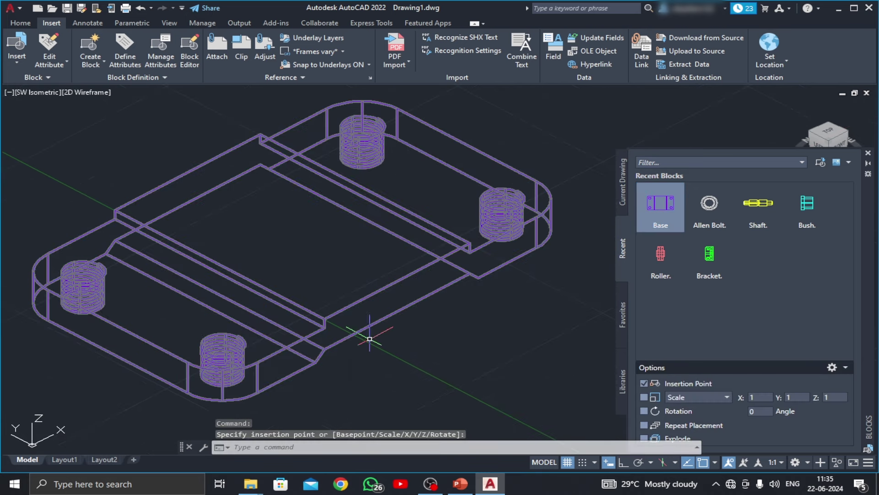
pyautogui.scroll(2, 338, 320)
pyautogui.scroll(-2, 348, 328)
pyautogui.scroll(-2, 362, 330)
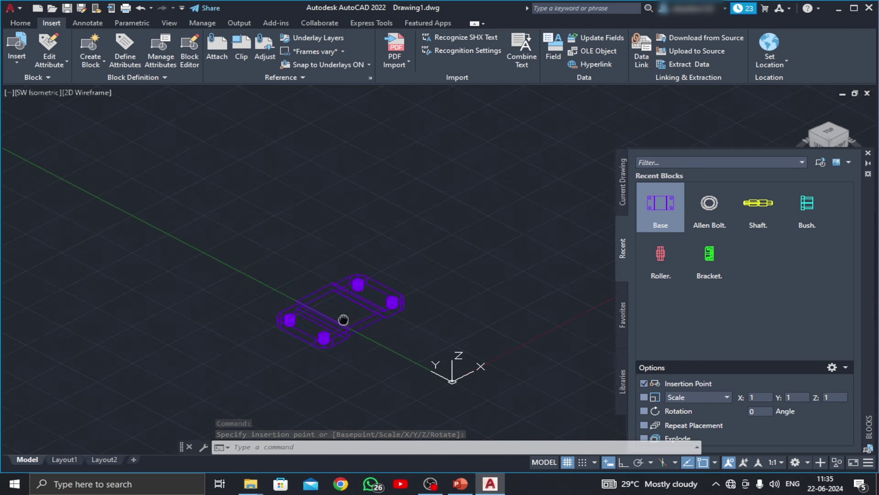
pyautogui.scroll(-2, 320, 321)
pyautogui.click(700, 256)
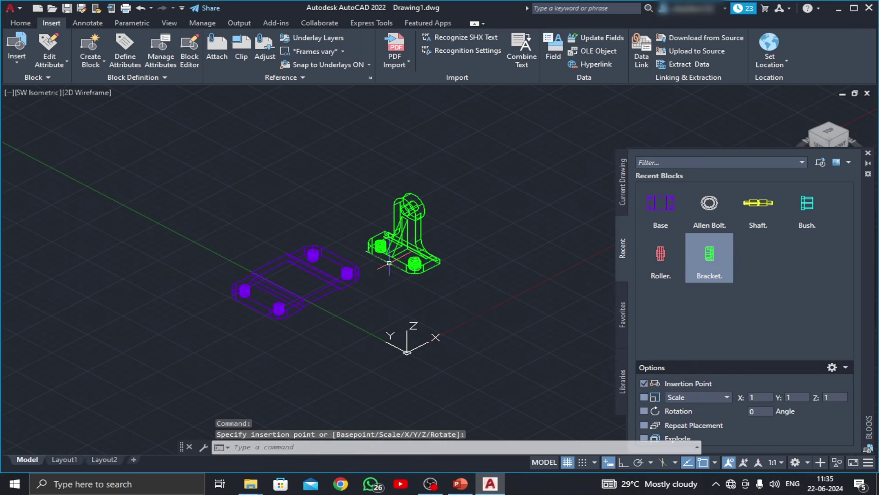
# Step: Place the Bracket block beside the base
pyautogui.click(395, 274)
pyautogui.scroll(2, 397, 266)
pyautogui.scroll(2, 394, 253)
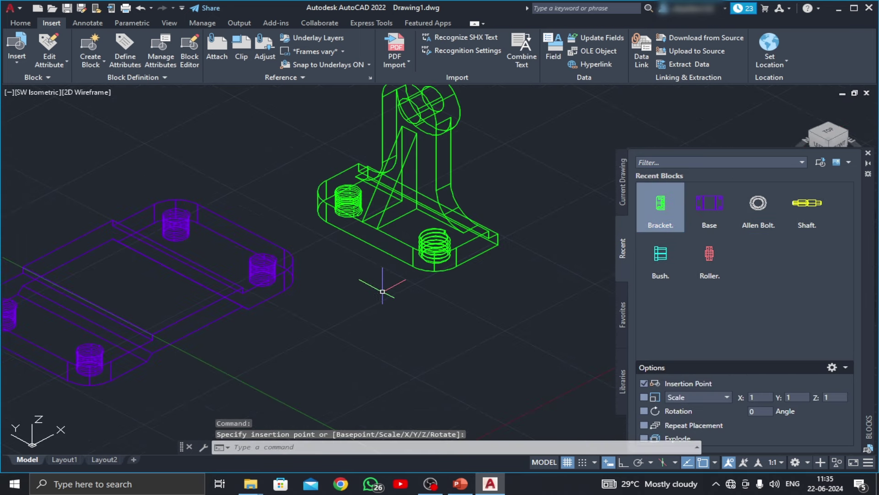
# Step: Move the bracket by its corner onto the base's corner using MOVE
pyautogui.write('m')
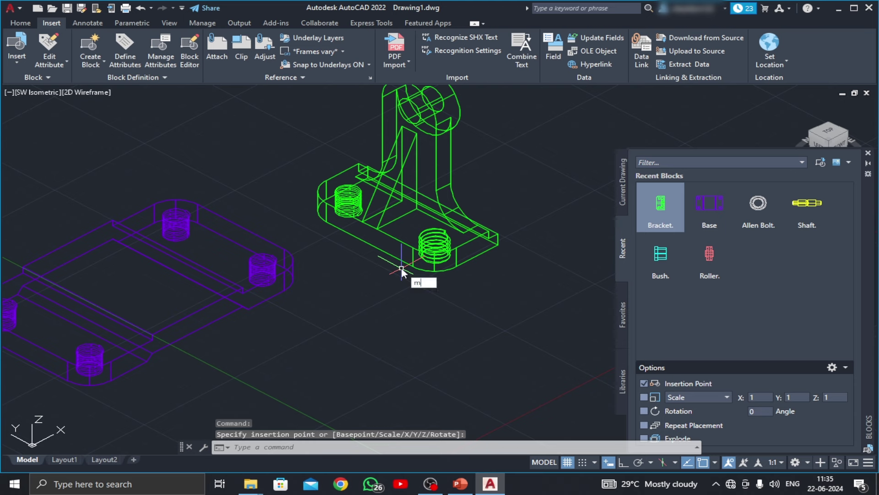
pyautogui.press('Return')
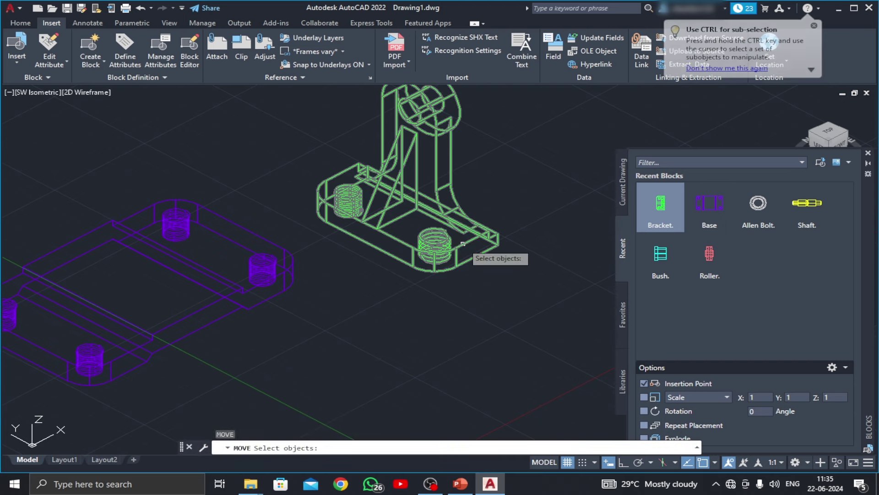
pyautogui.click(464, 243)
pyautogui.press('Return')
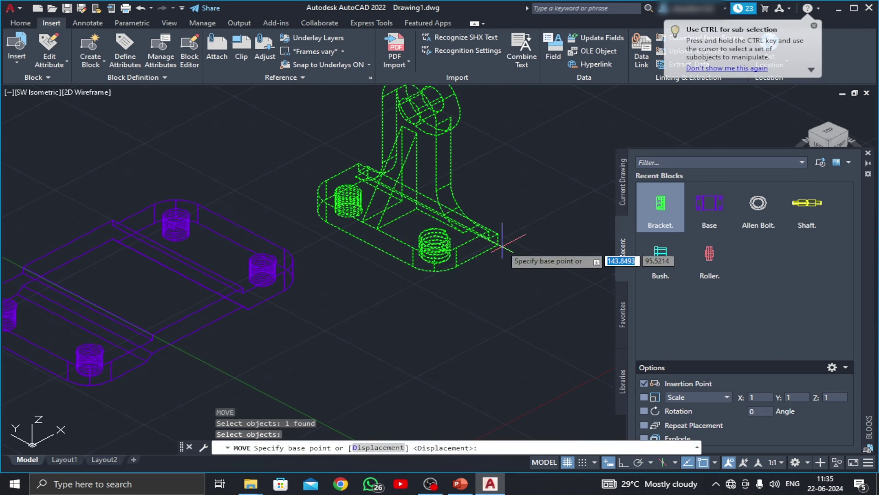
pyautogui.click(498, 244)
pyautogui.scroll(-3, 526, 281)
pyautogui.scroll(3, 393, 293)
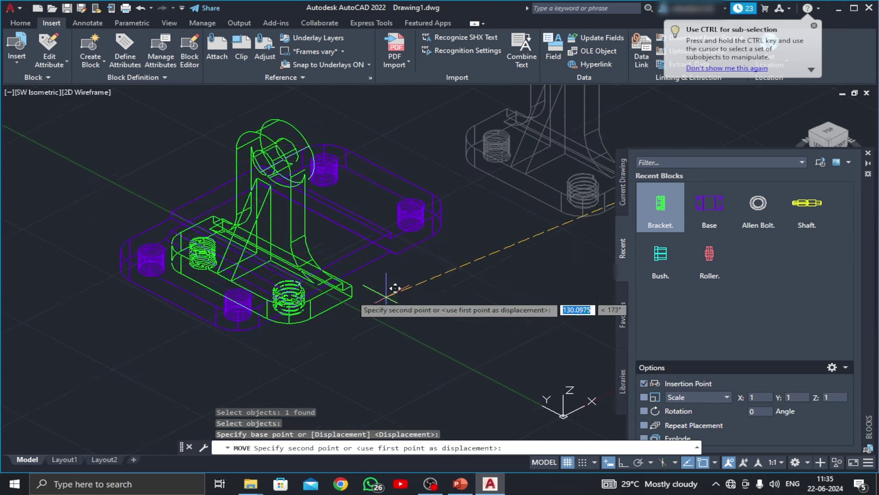
pyautogui.scroll(4, 310, 294)
pyautogui.scroll(-3, 311, 294)
pyautogui.scroll(3, 334, 275)
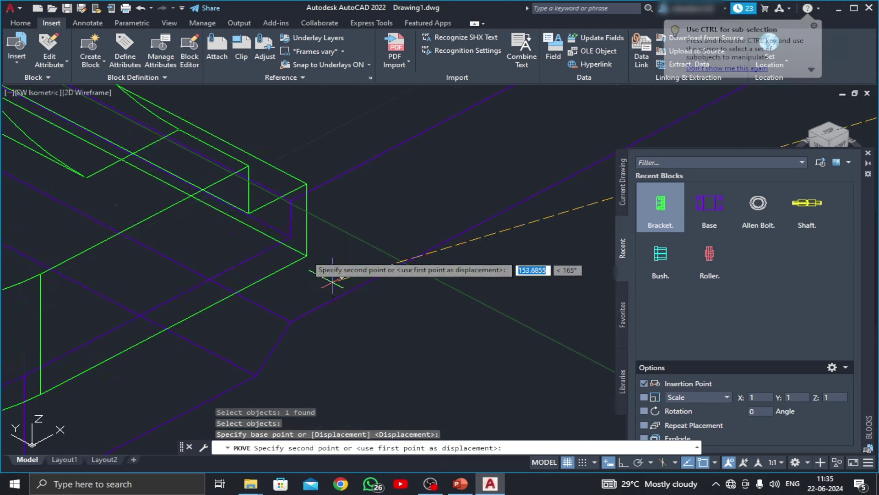
pyautogui.click(291, 237)
# Step: Turn the background grid off and recentre the view on the assembly
pyautogui.scroll(-3, 316, 284)
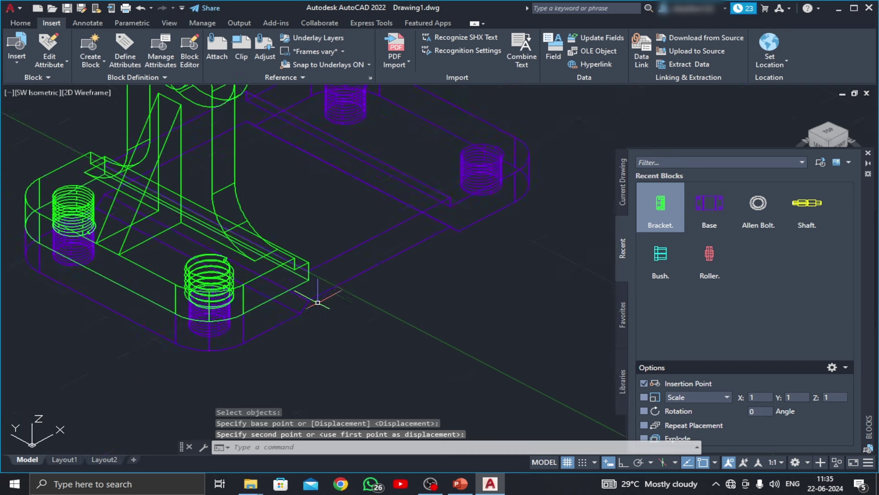
pyautogui.scroll(-2, 353, 311)
pyautogui.moveTo(402, 293); pyautogui.dragTo(402, 317, button='middle')
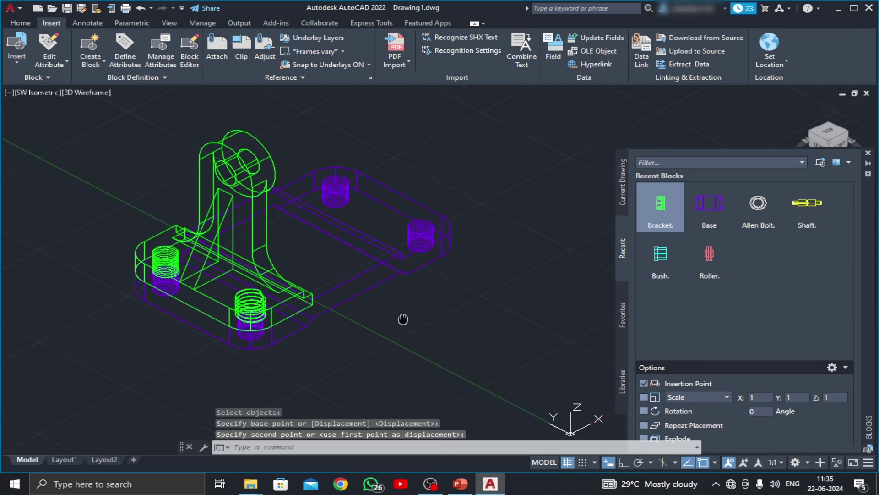
pyautogui.click(567, 463)
pyautogui.moveTo(413, 339); pyautogui.dragTo(409, 342, button='middle')
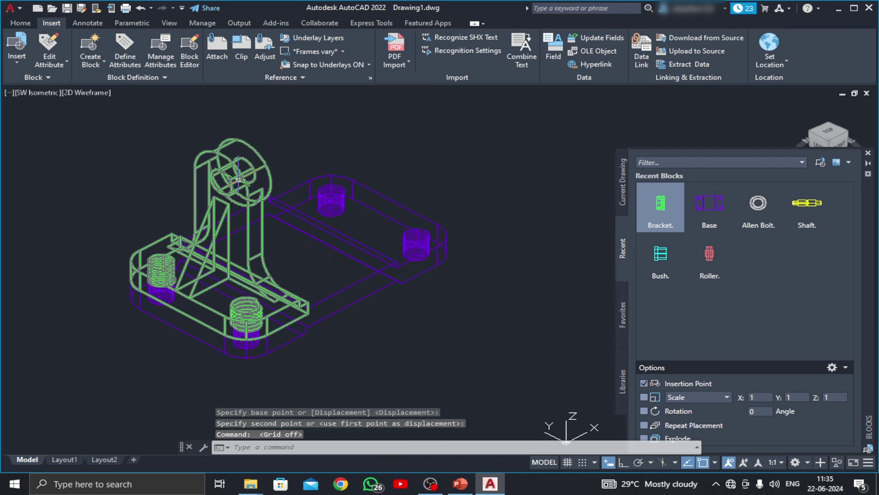
# Step: Mirror the bracket across a vertical line through the base midpoint, keeping the original
pyautogui.write('MI')
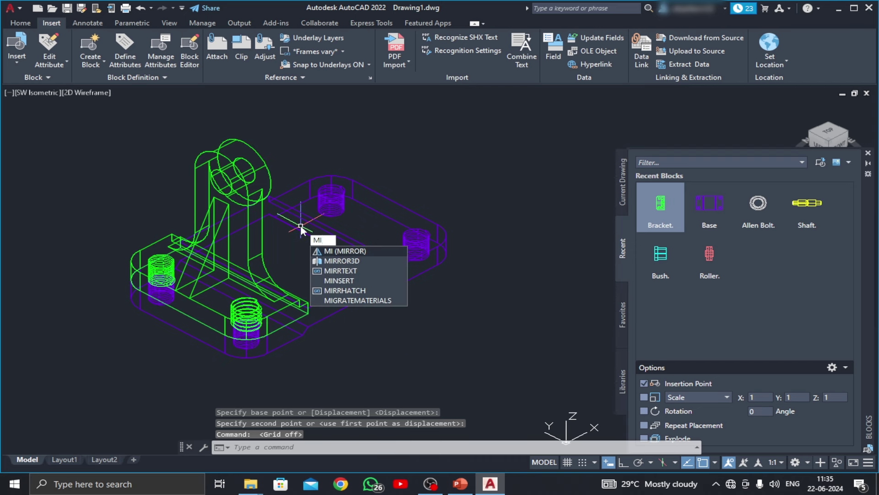
pyautogui.press('Return')
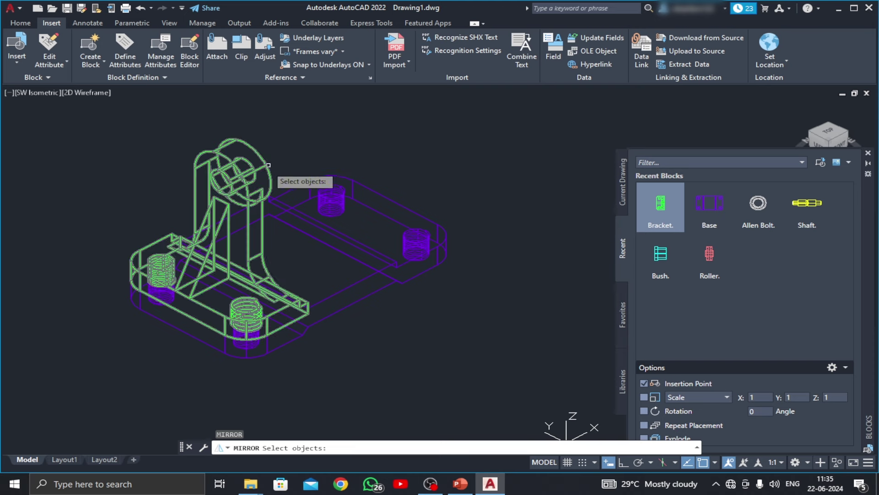
pyautogui.click(257, 171)
pyautogui.click(236, 168)
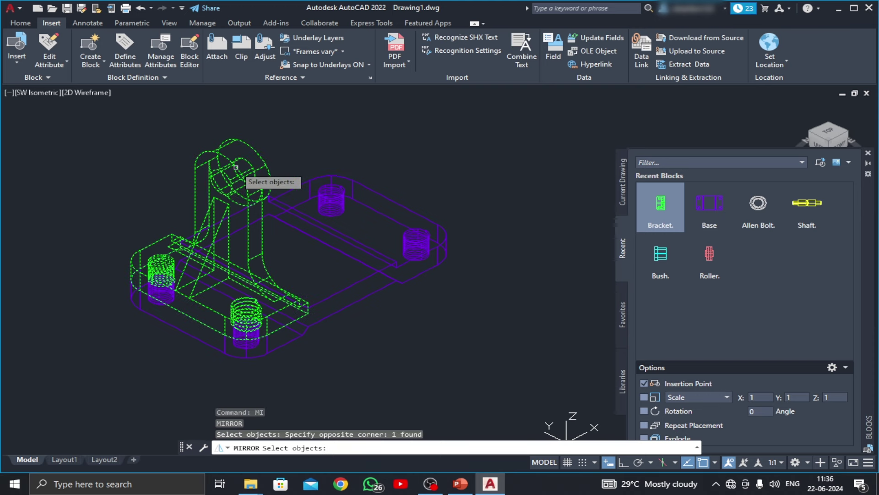
pyautogui.press('Return')
pyautogui.click(352, 302)
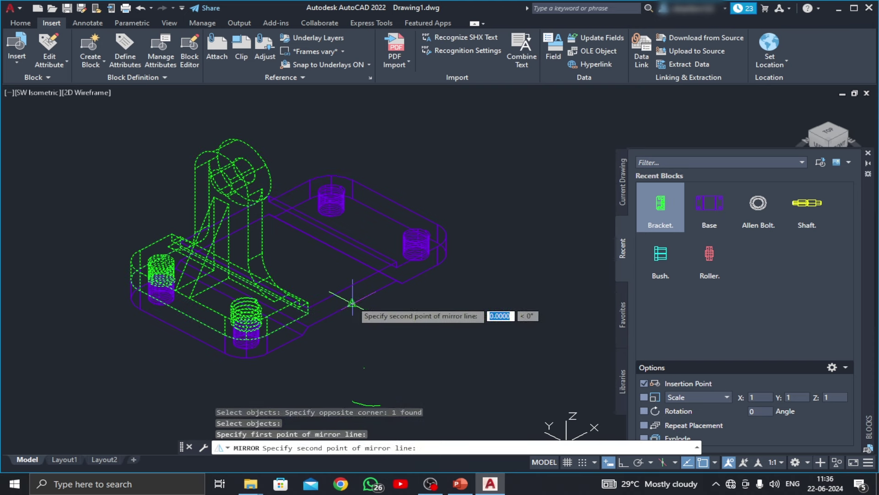
pyautogui.press('F8')
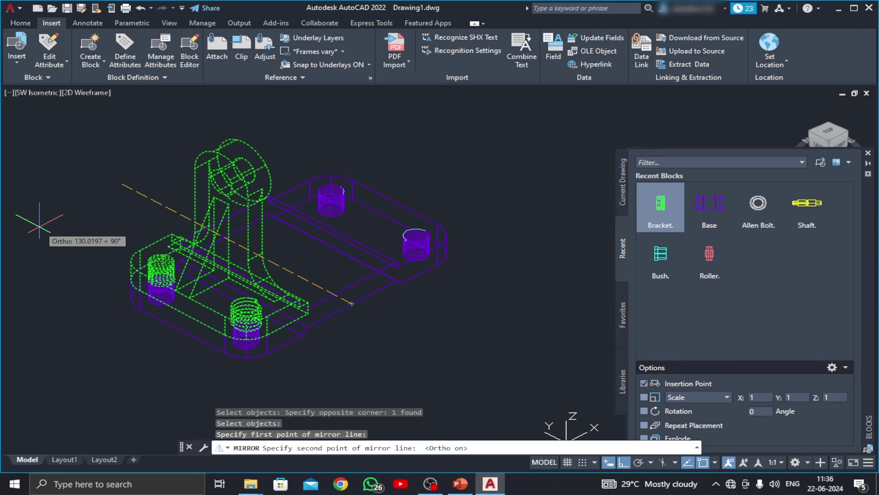
pyautogui.click(39, 225)
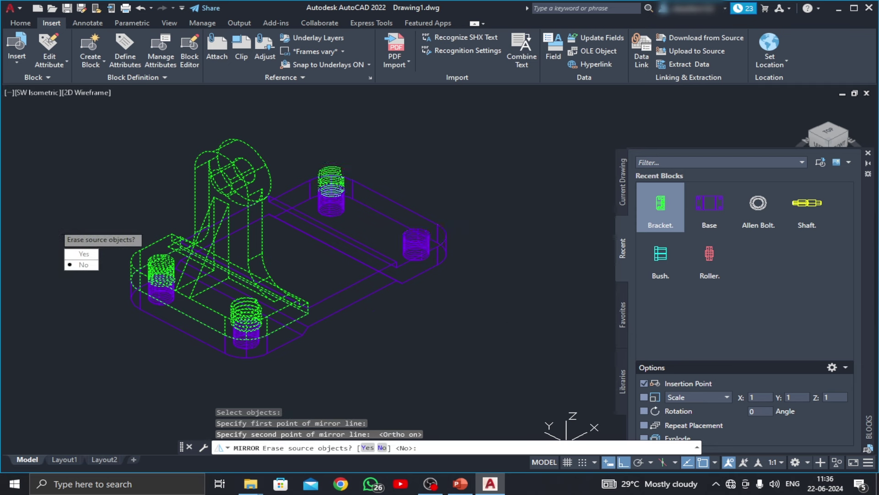
pyautogui.press('Return')
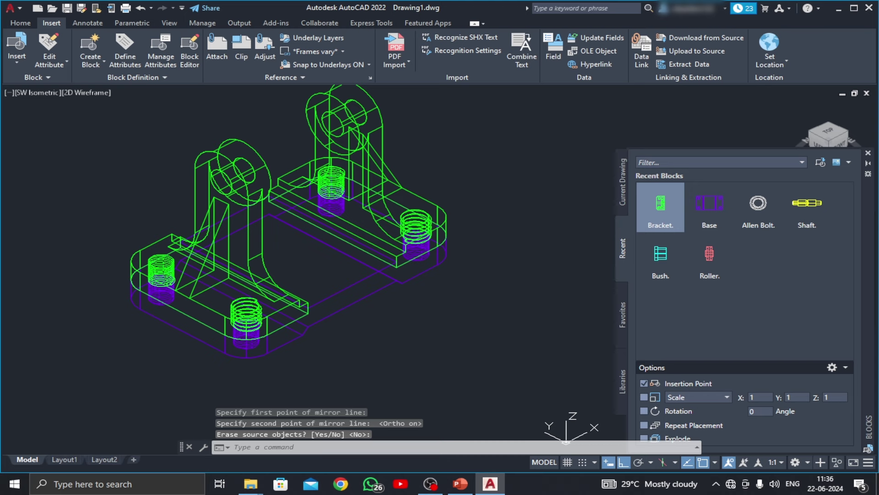
pyautogui.moveTo(403, 294); pyautogui.dragTo(261, 353, button='middle')
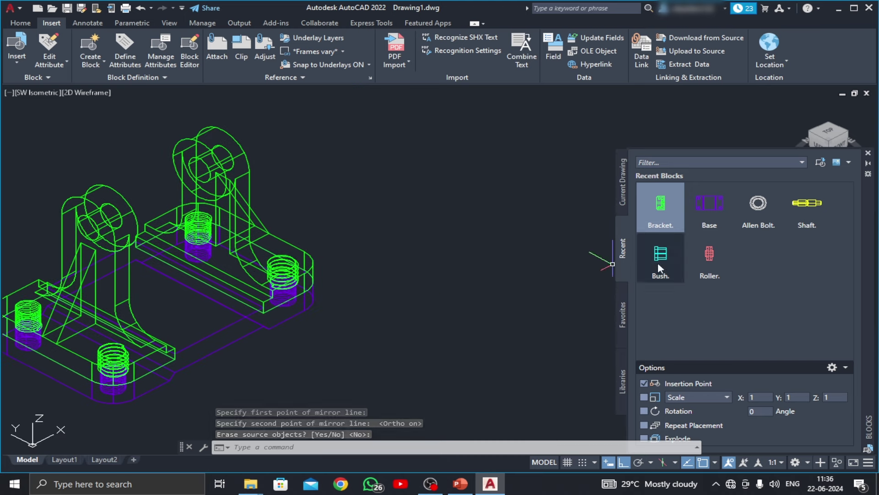
# Step: Place the Roller block, then the Bush block below the roller
pyautogui.click(712, 265)
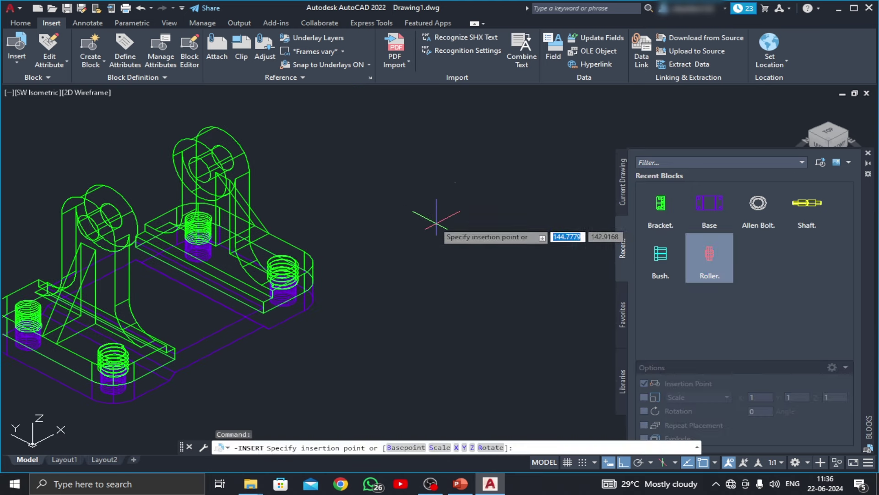
pyautogui.click(422, 217)
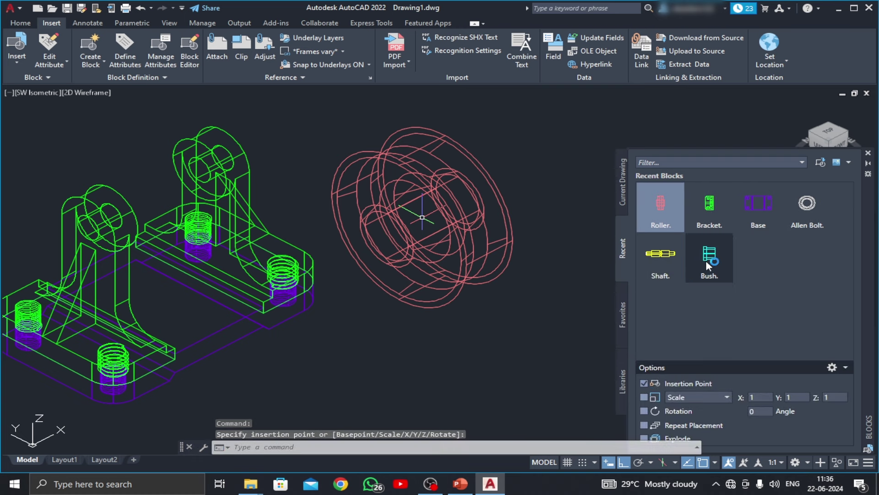
pyautogui.click(708, 261)
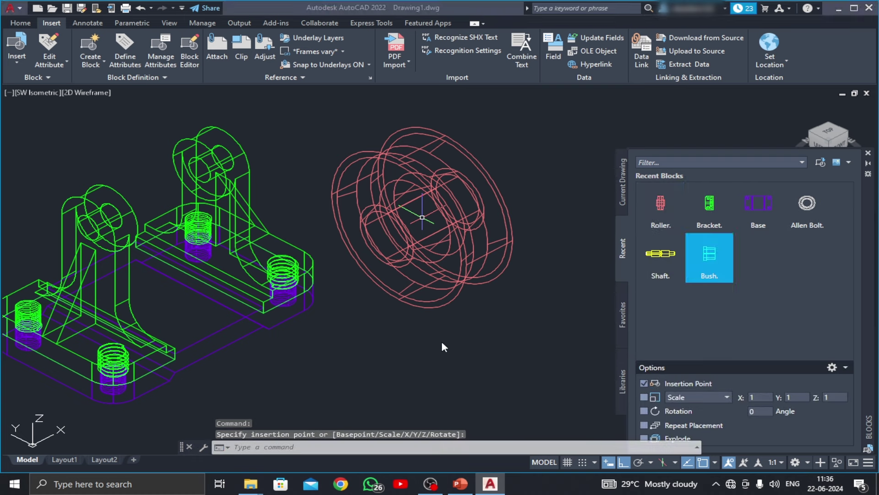
pyautogui.click(376, 348)
pyautogui.moveTo(415, 264); pyautogui.dragTo(426, 238, button='middle')
pyautogui.scroll(2, 406, 317)
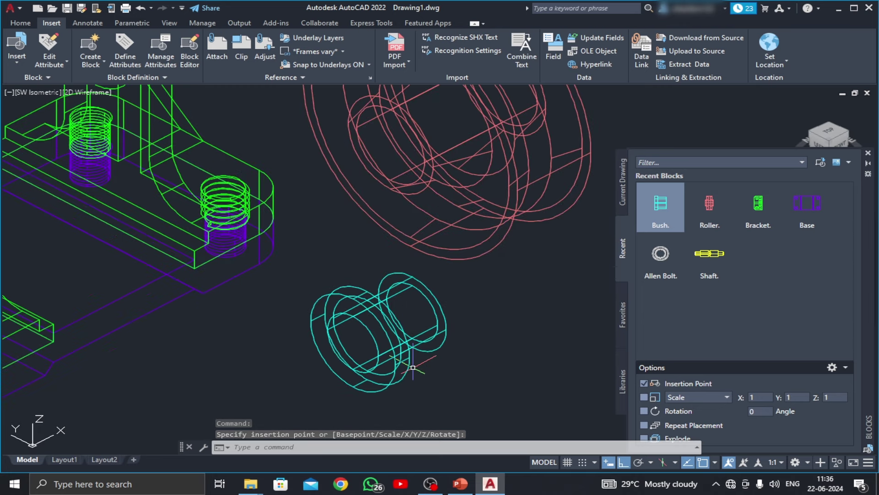
# Step: Move the cyan bush from its base point into the roller's bore
pyautogui.write('m')
pyautogui.press('Return')
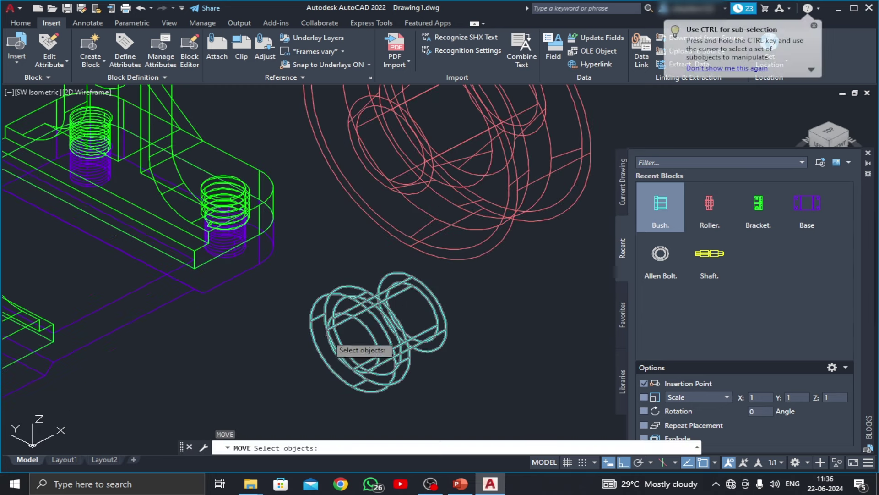
pyautogui.click(330, 325)
pyautogui.press('Return')
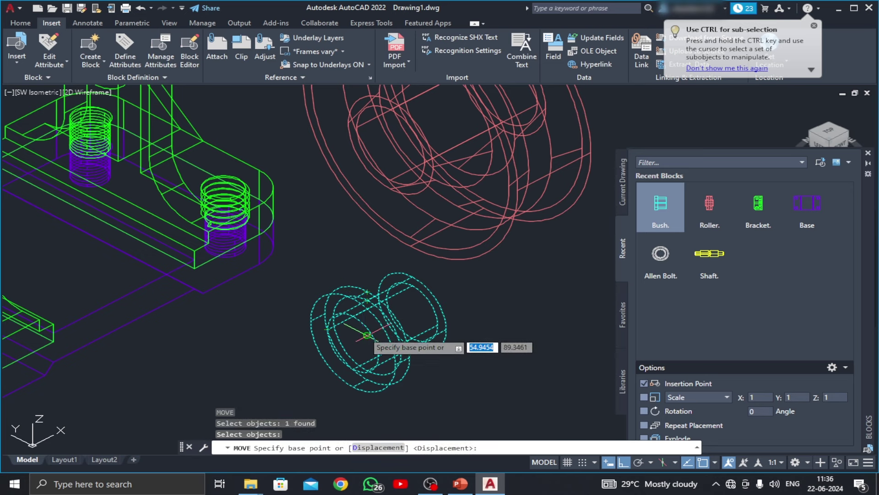
pyautogui.scroll(4, 350, 344)
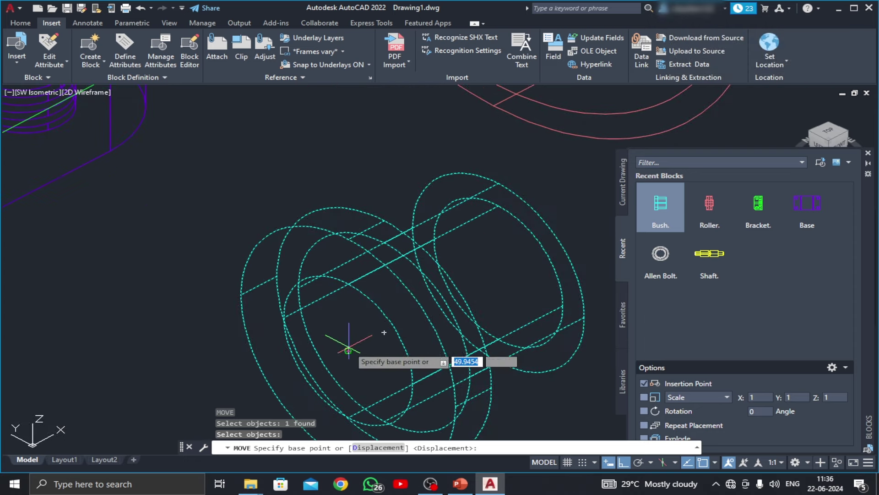
pyautogui.click(384, 331)
pyautogui.scroll(-3, 385, 316)
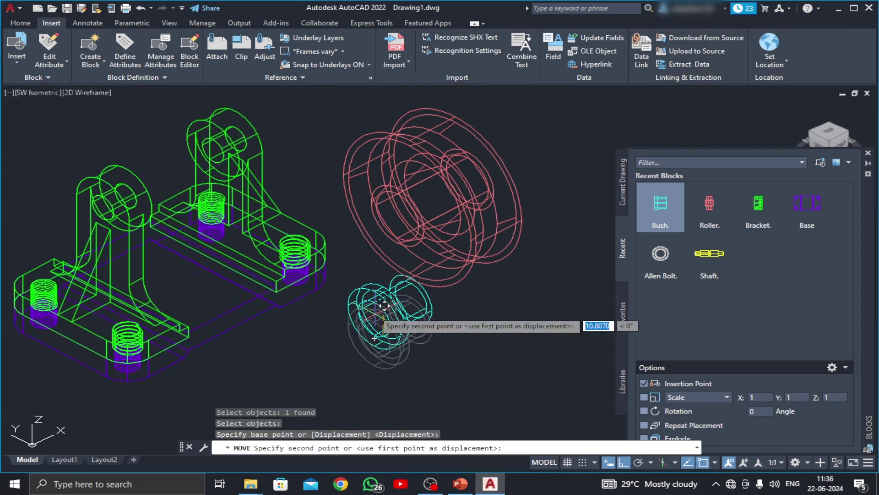
pyautogui.scroll(4, 401, 222)
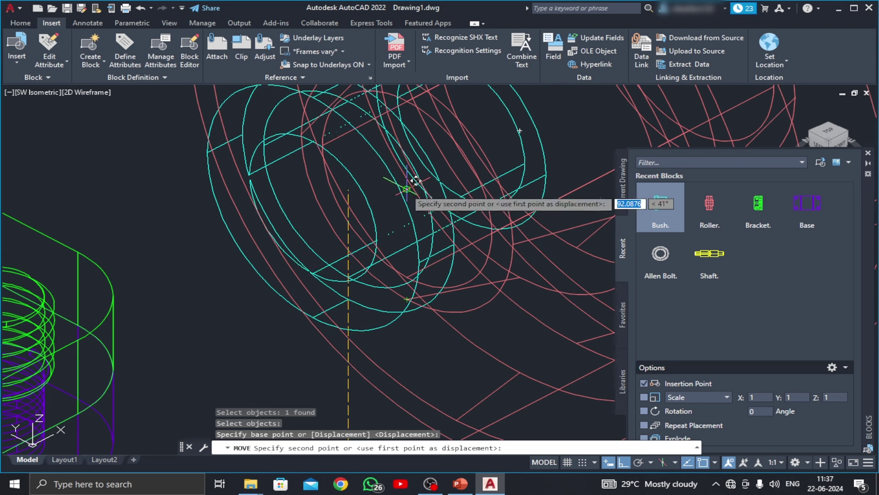
pyautogui.click(408, 189)
pyautogui.scroll(-5, 394, 277)
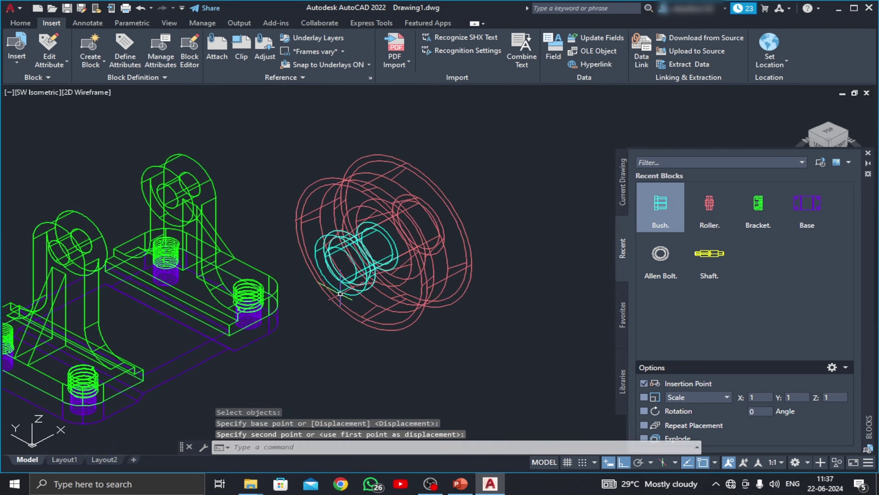
# Step: Show the model Shaded with edges in Top view, panned to frame both parts
pyautogui.click(100, 93)
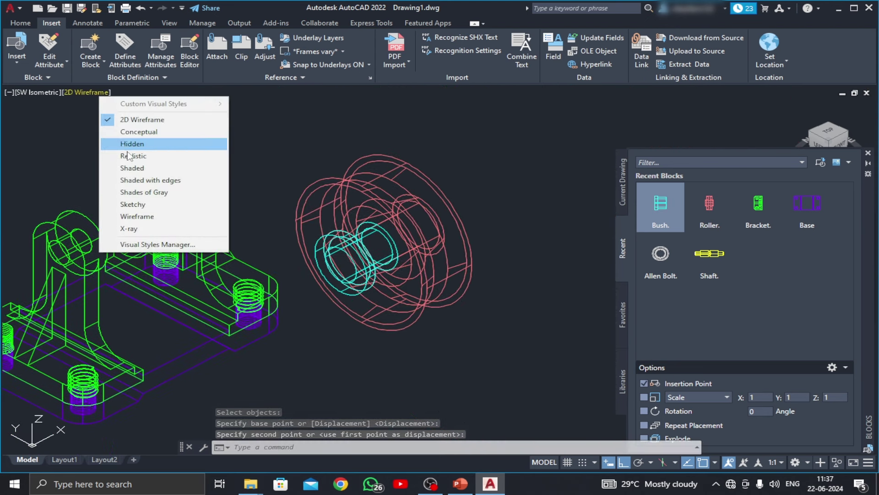
pyautogui.click(136, 181)
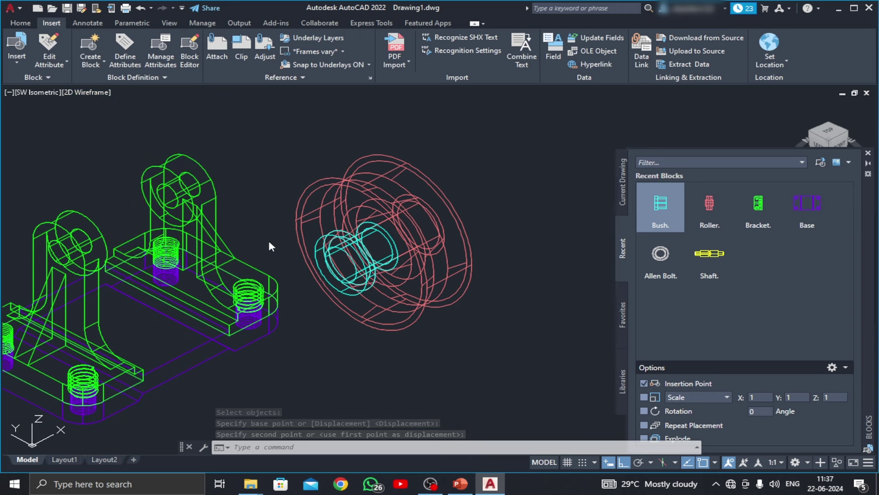
pyautogui.click(83, 106)
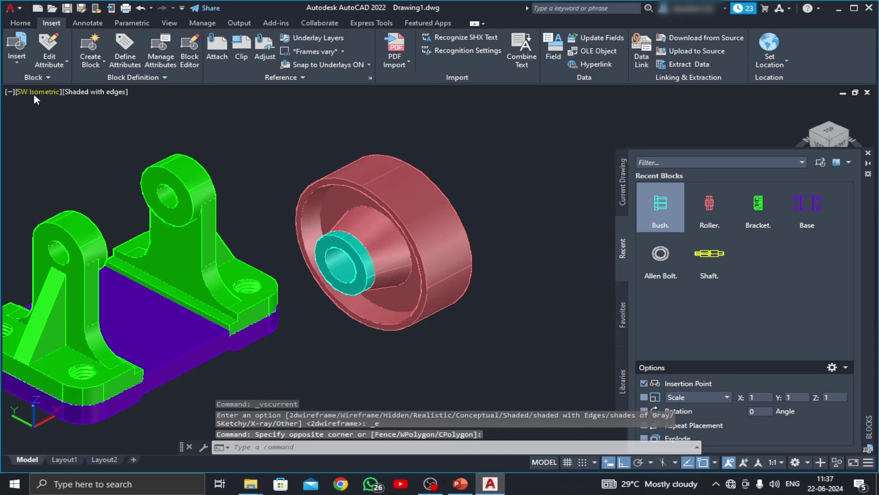
pyautogui.click(34, 94)
pyautogui.click(51, 120)
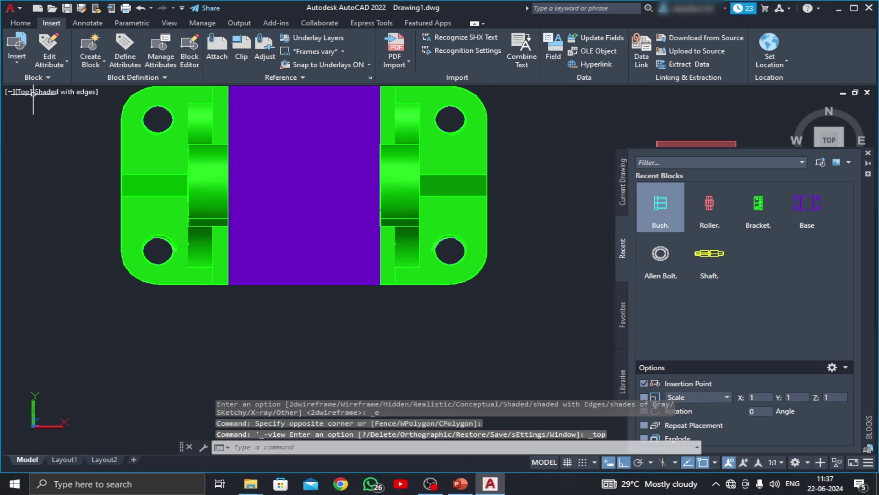
pyautogui.scroll(-2, 304, 305)
pyautogui.moveTo(404, 307); pyautogui.dragTo(235, 276, button='middle')
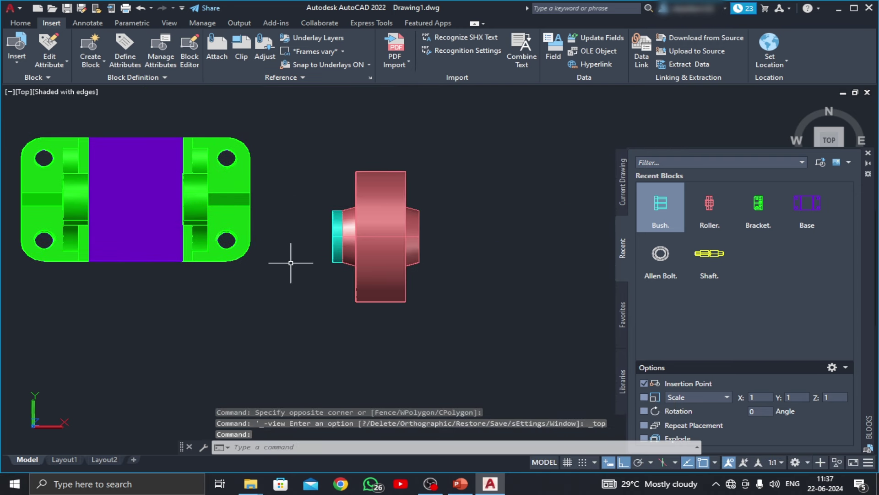
# Step: Mirror the bush across a vertical line through the roller's centre, keeping the original
pyautogui.write('mi')
pyautogui.press('Return')
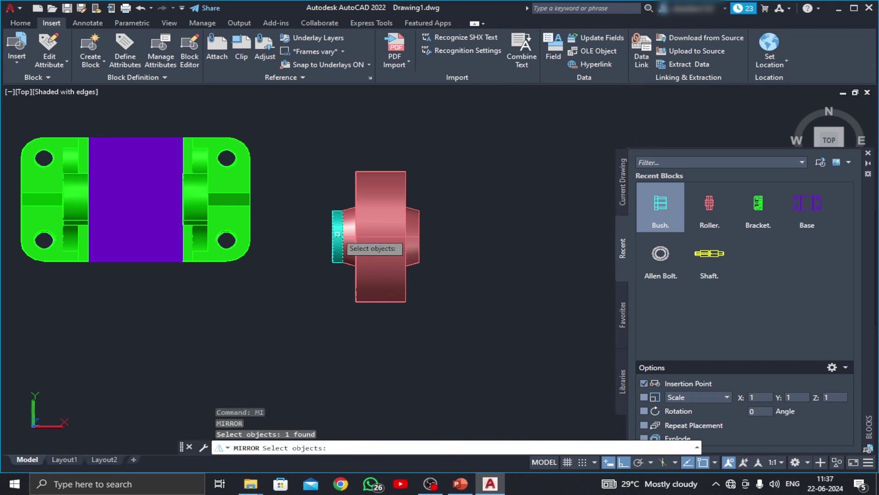
pyautogui.press('Return')
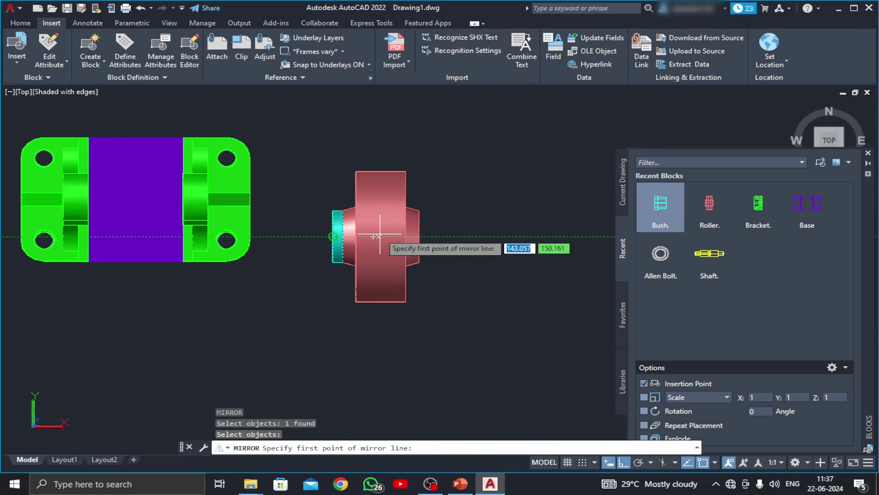
pyautogui.click(381, 236)
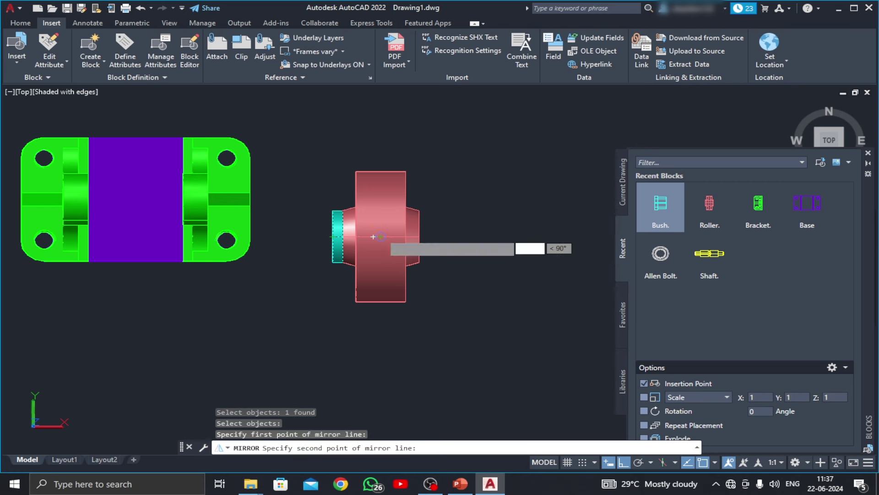
pyautogui.click(380, 138)
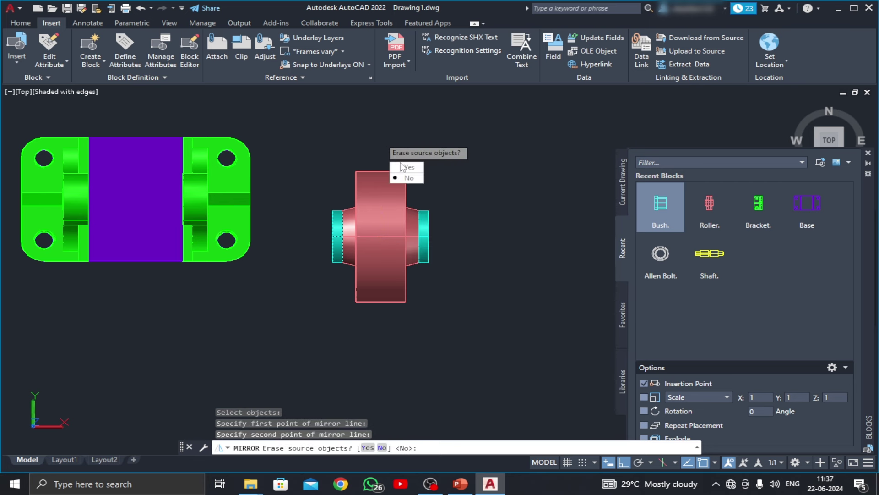
pyautogui.click(407, 179)
# Step: Return to SW Isometric and place the Shaft block below the roller
pyautogui.click(20, 92)
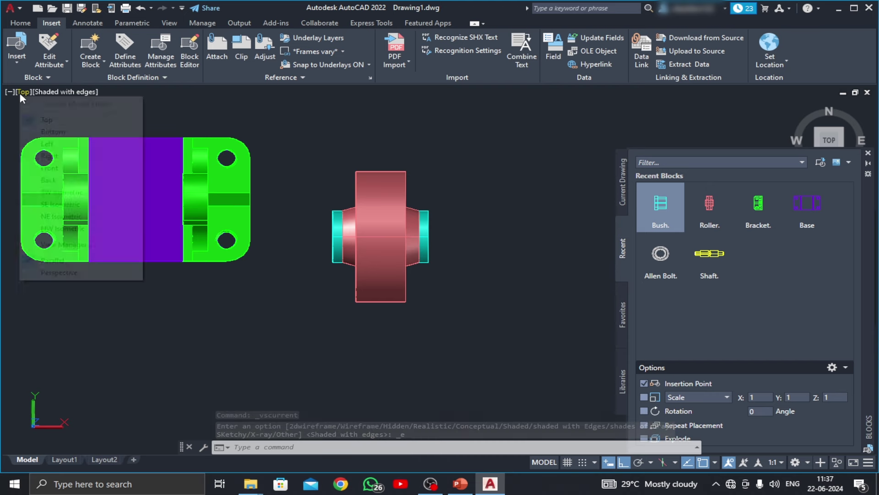
pyautogui.click(37, 191)
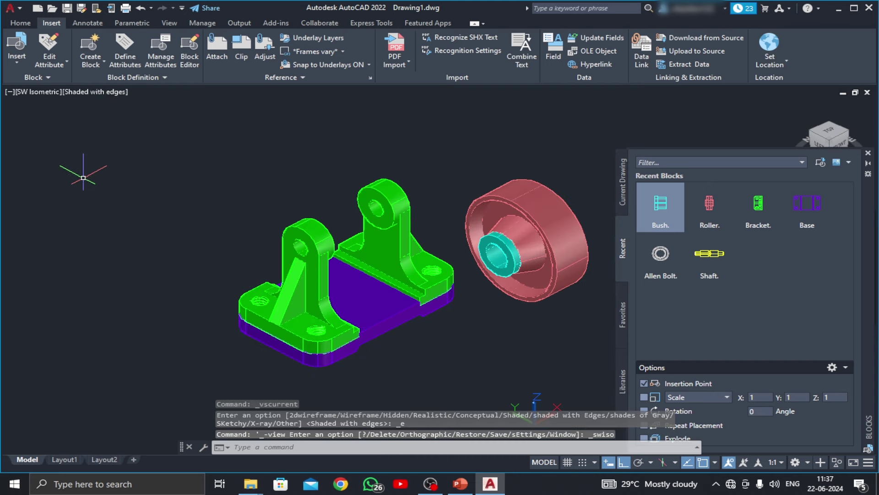
pyautogui.moveTo(488, 365); pyautogui.dragTo(414, 291, button='middle')
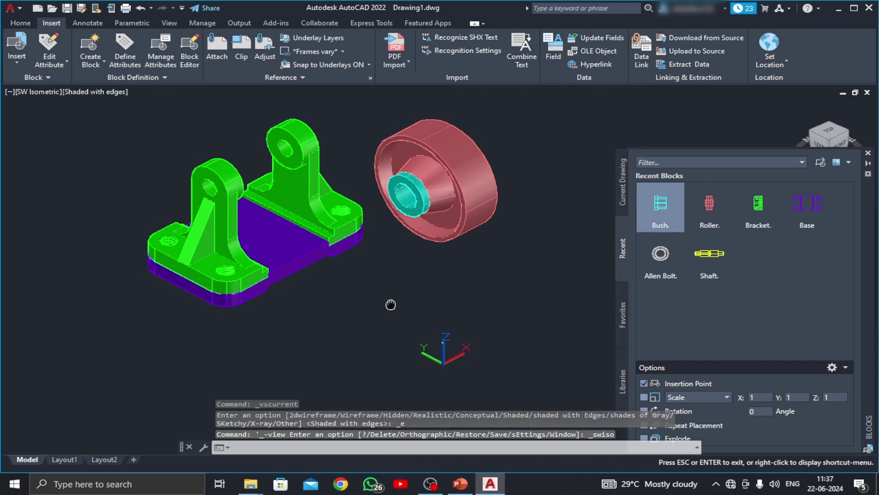
pyautogui.click(704, 267)
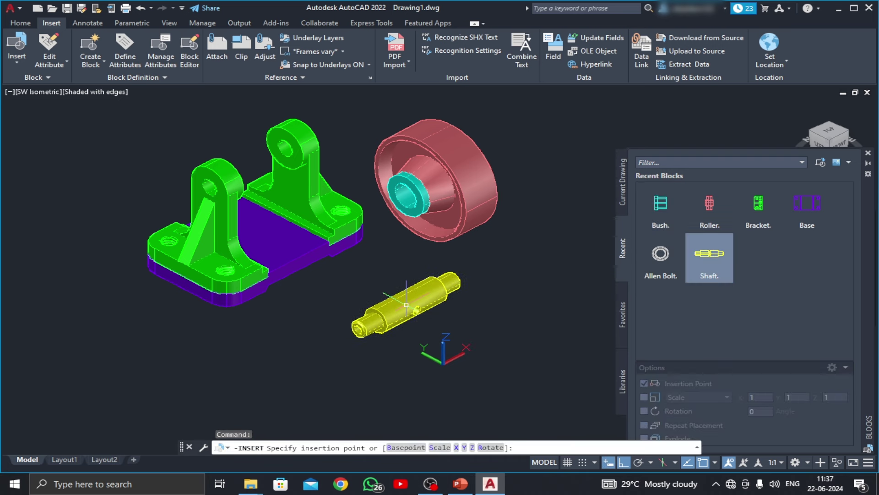
pyautogui.click(406, 305)
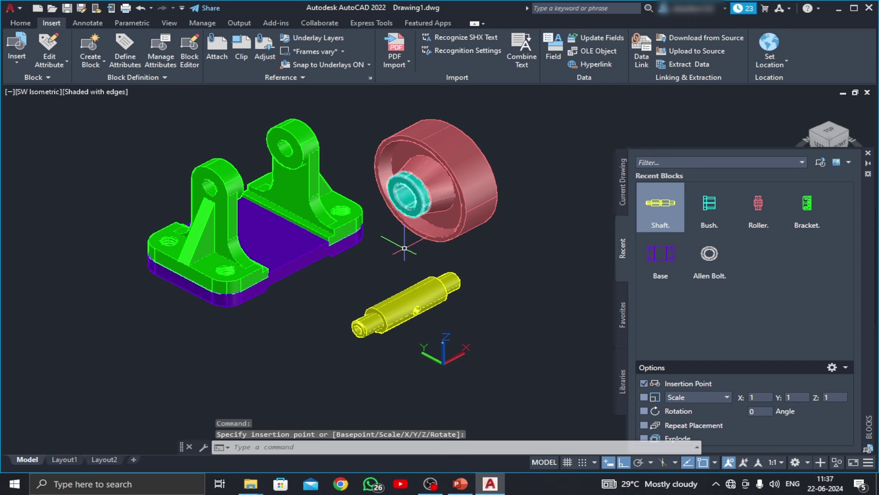
pyautogui.moveTo(404, 248); pyautogui.dragTo(405, 246, button='middle')
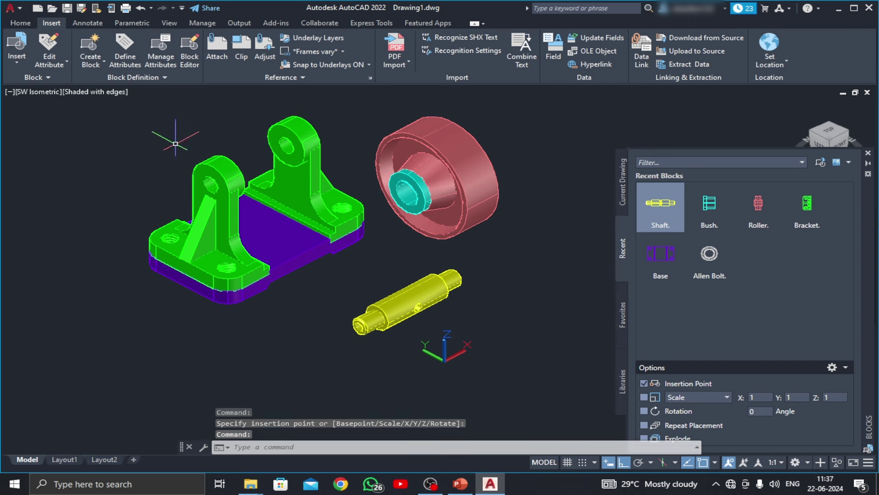
pyautogui.click(98, 94)
# Step: Switch back to 2D Wireframe and window-select the roller with both bushes
pyautogui.click(122, 117)
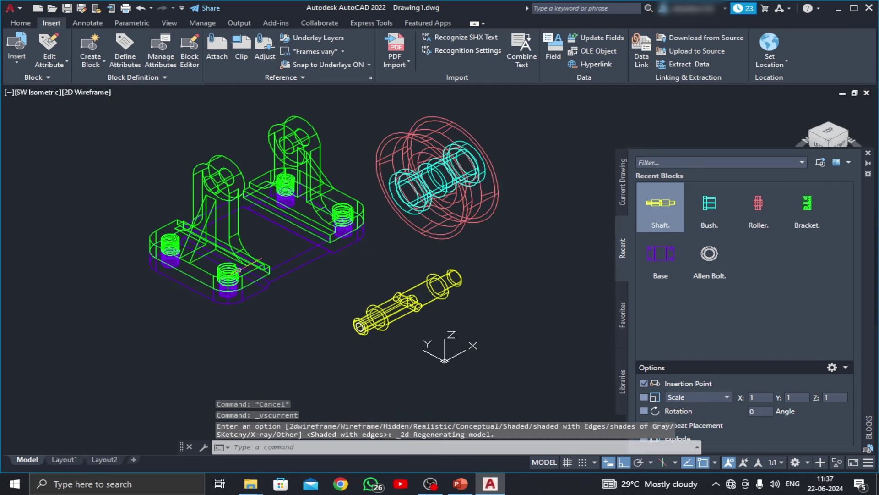
pyautogui.moveTo(300, 271); pyautogui.dragTo(282, 262, button='middle')
pyautogui.click(486, 133)
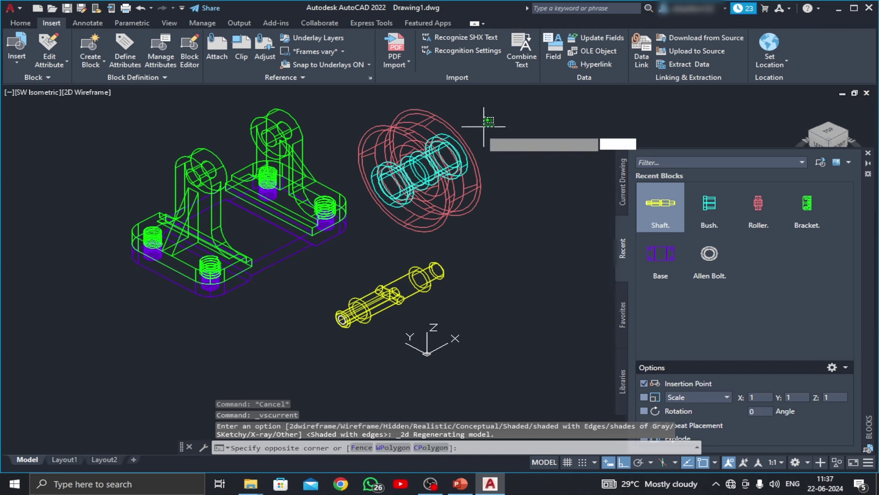
pyautogui.click(381, 221)
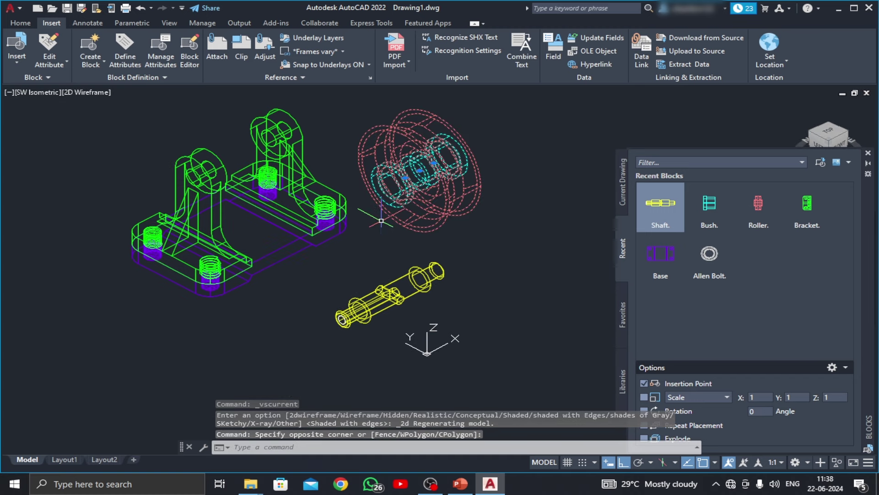
# Step: Move the roller and bushes from the bush end into the bracket bore
pyautogui.write('m')
pyautogui.press('Return')
pyautogui.scroll(3, 385, 263)
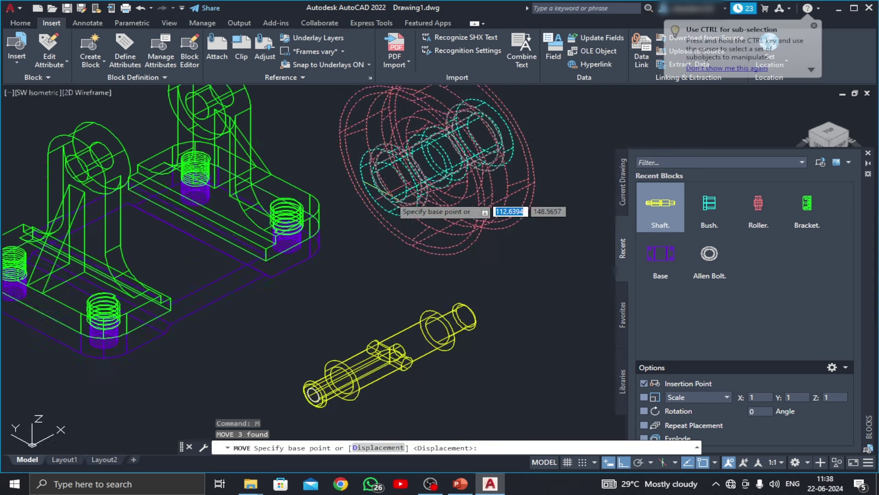
pyautogui.scroll(3, 386, 270)
pyautogui.moveTo(386, 270); pyautogui.dragTo(425, 311, button='middle')
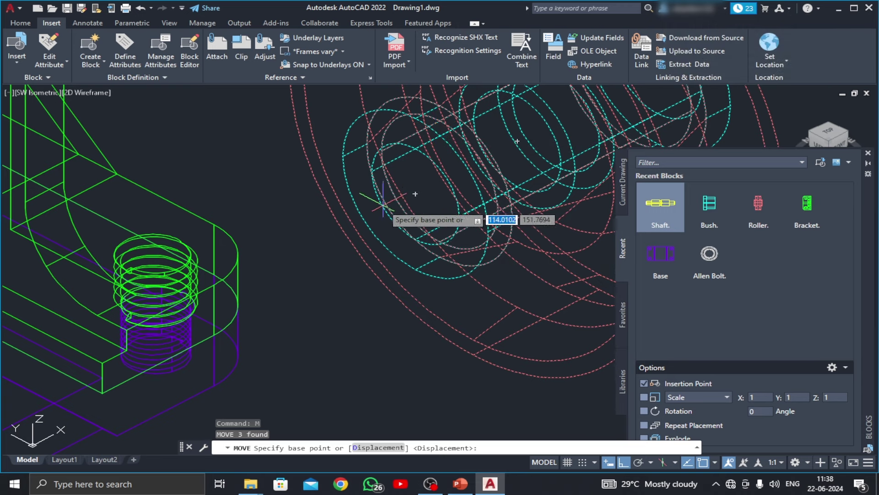
pyautogui.click(402, 221)
pyautogui.scroll(-2, 359, 294)
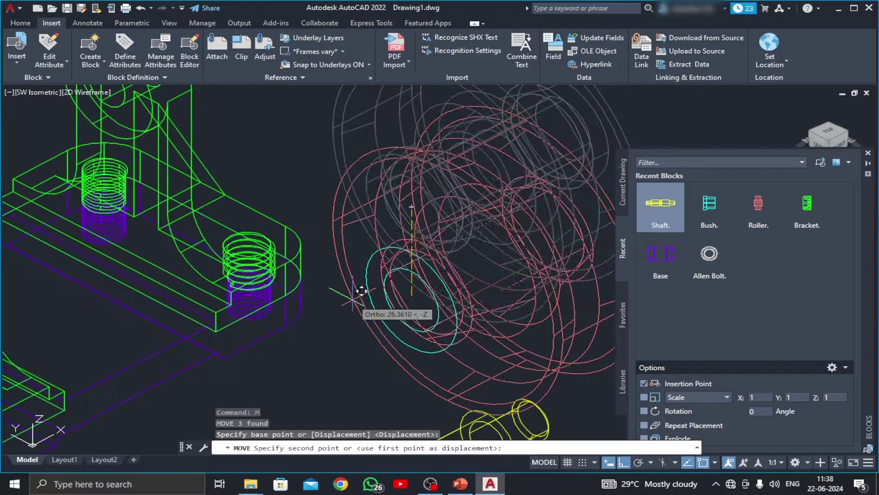
pyautogui.scroll(-3, 359, 294)
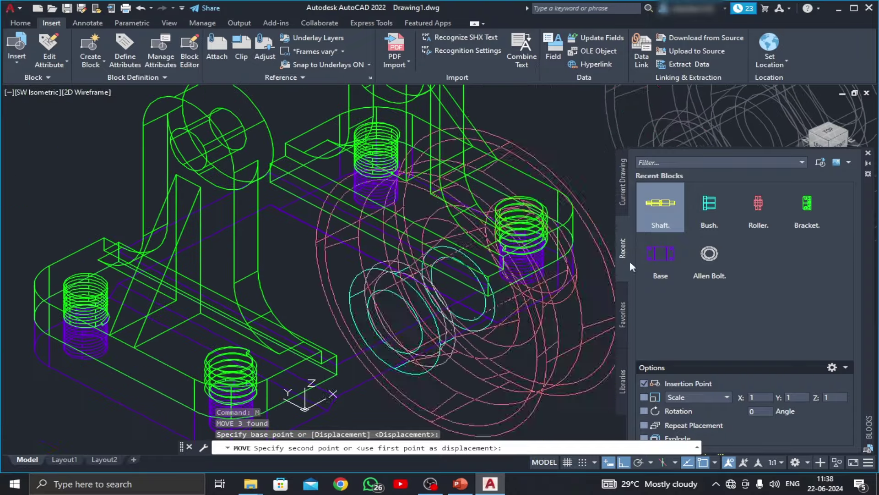
pyautogui.click(228, 128)
pyautogui.scroll(-3, 256, 193)
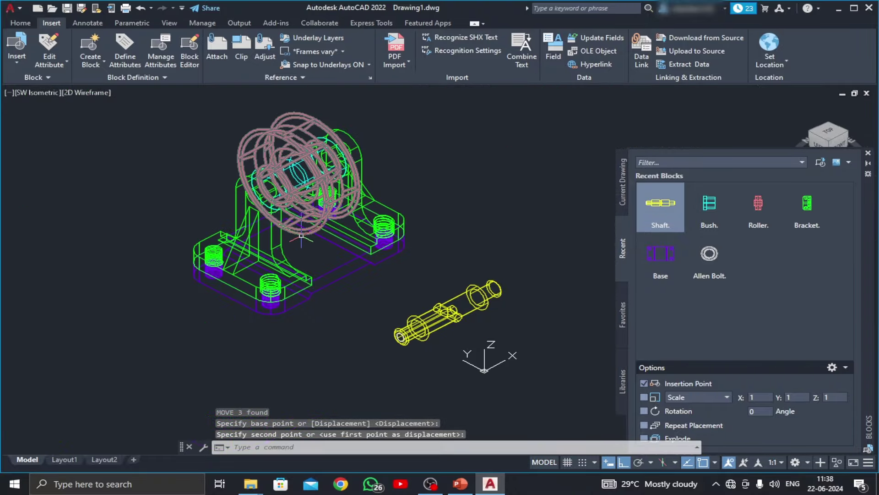
pyautogui.scroll(-2, 283, 250)
pyautogui.click(102, 92)
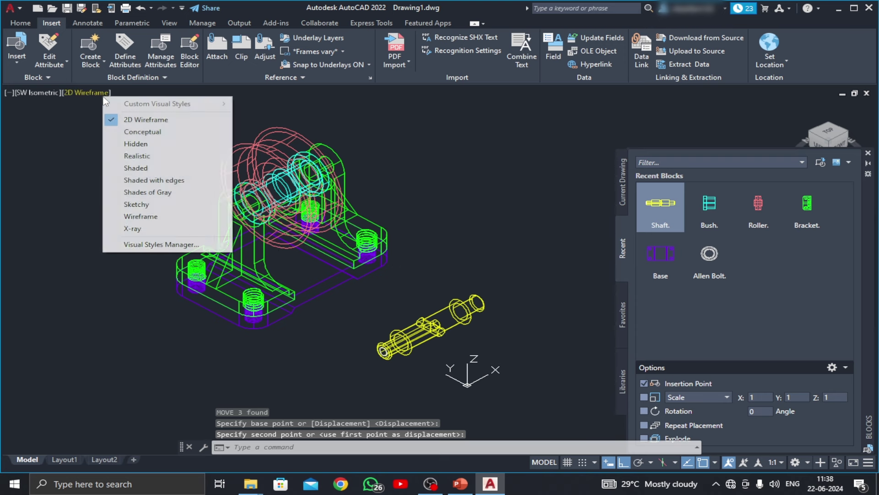
pyautogui.click(140, 188)
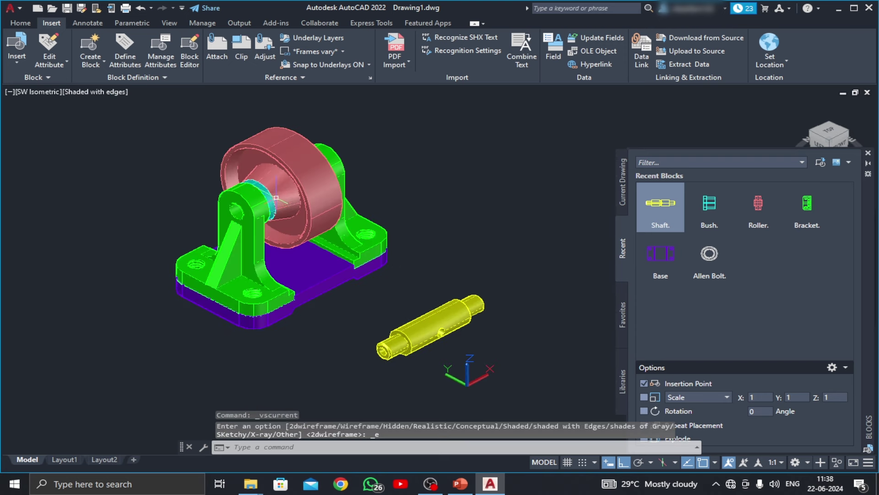
pyautogui.click(105, 92)
pyautogui.click(137, 119)
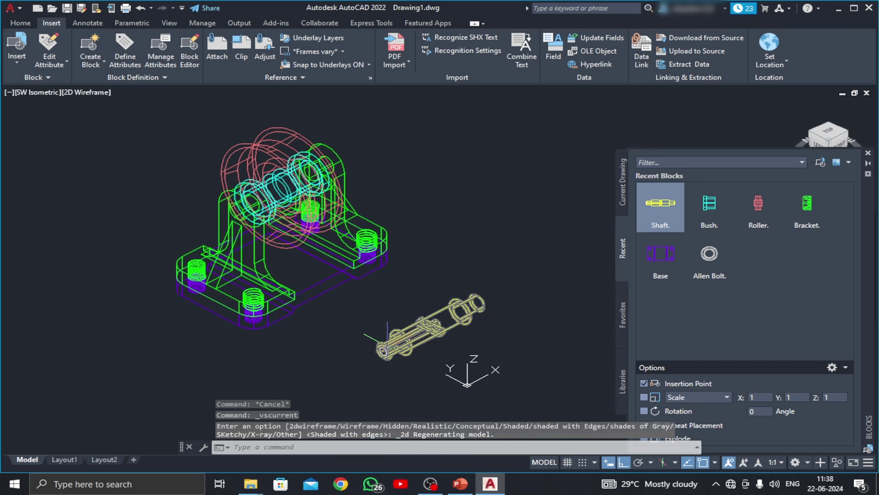
pyautogui.click(405, 333)
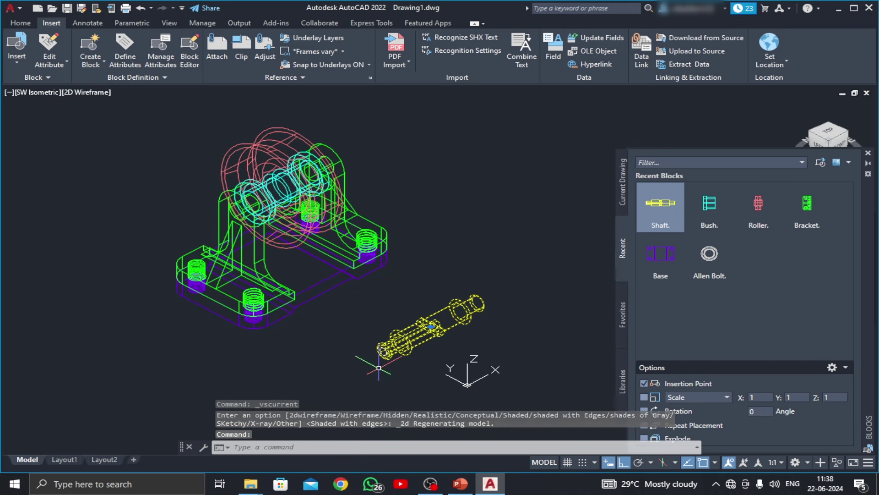
pyautogui.write('m')
# Step: Move the shaft by its end point through the roller into the bracket bore
pyautogui.press('Return')
pyautogui.scroll(5, 374, 357)
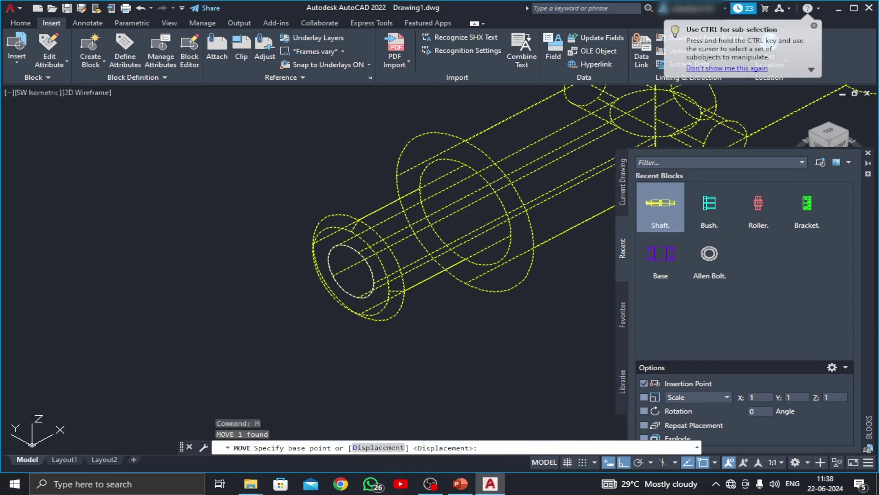
pyautogui.click(351, 270)
pyautogui.scroll(-5, 447, 251)
pyautogui.moveTo(335, 367); pyautogui.dragTo(349, 411, button='middle')
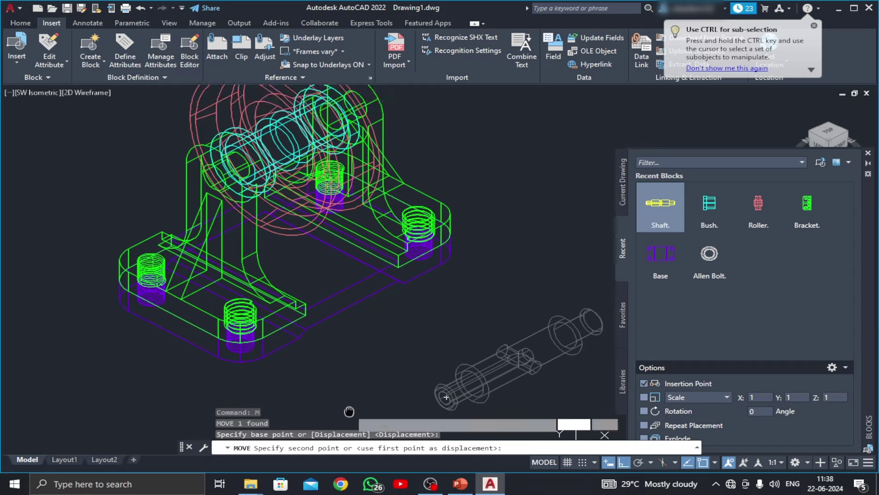
pyautogui.scroll(3, 275, 206)
pyautogui.scroll(2, 300, 245)
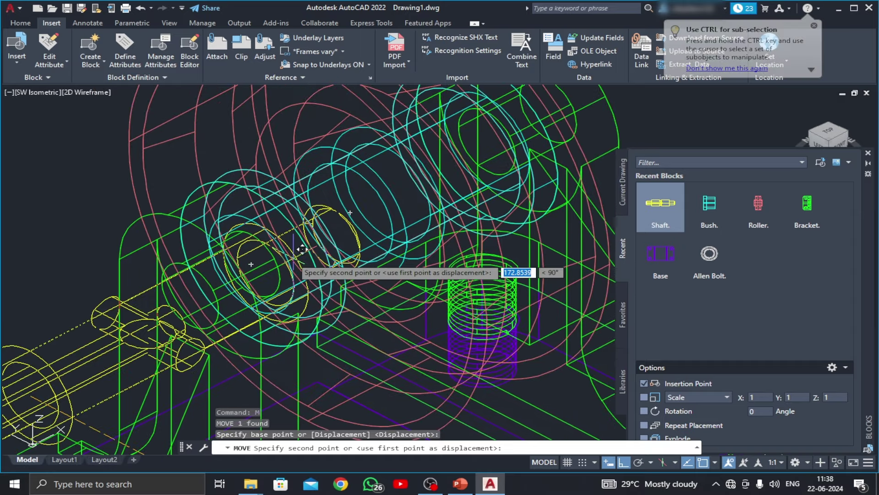
pyautogui.click(247, 263)
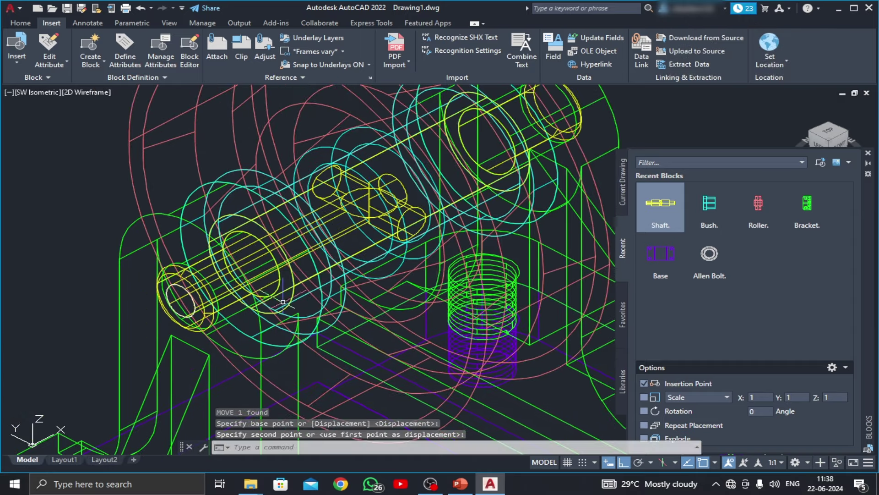
pyautogui.scroll(-5, 283, 301)
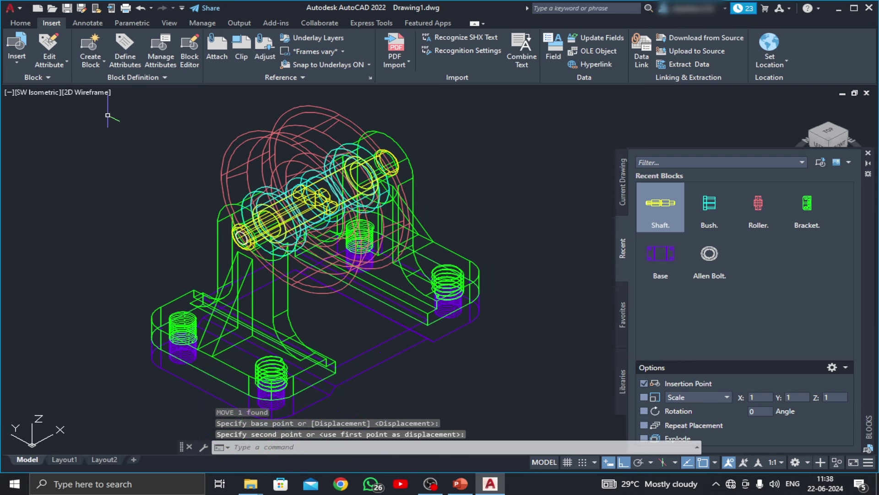
# Step: Display the model Shaded with edges and pick the Allen Bolt block for insertion
pyautogui.click(97, 96)
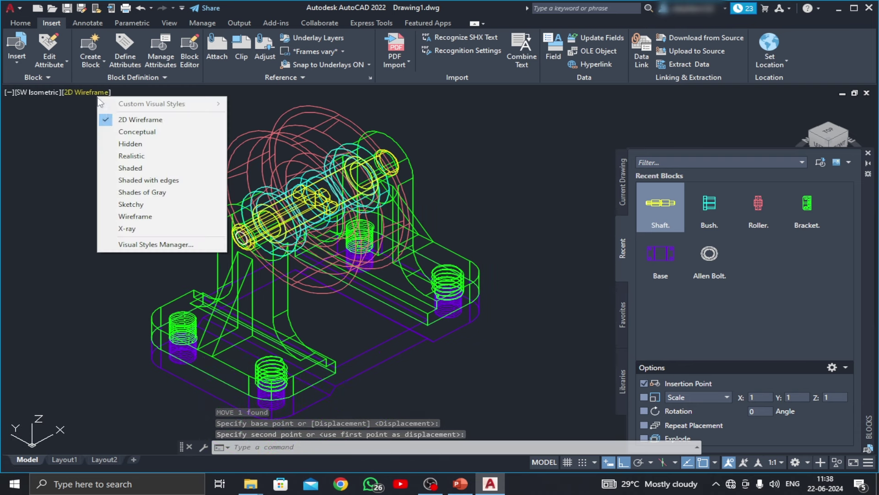
pyautogui.click(124, 173)
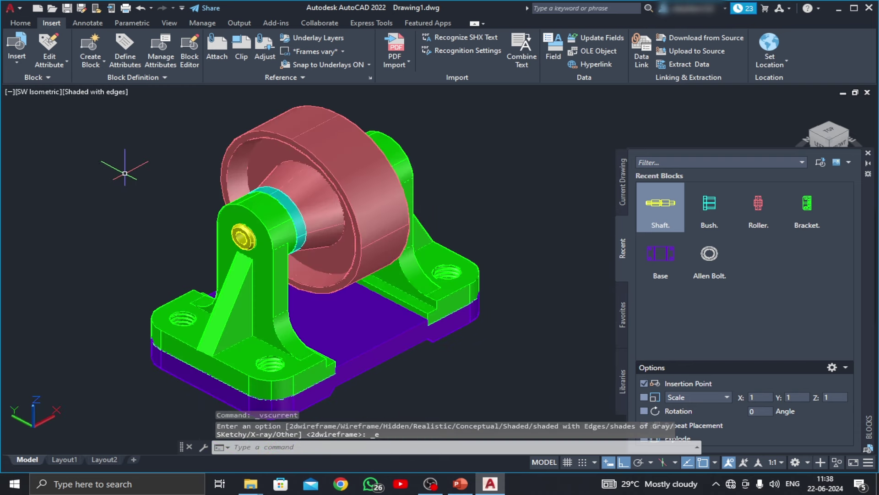
pyautogui.click(706, 259)
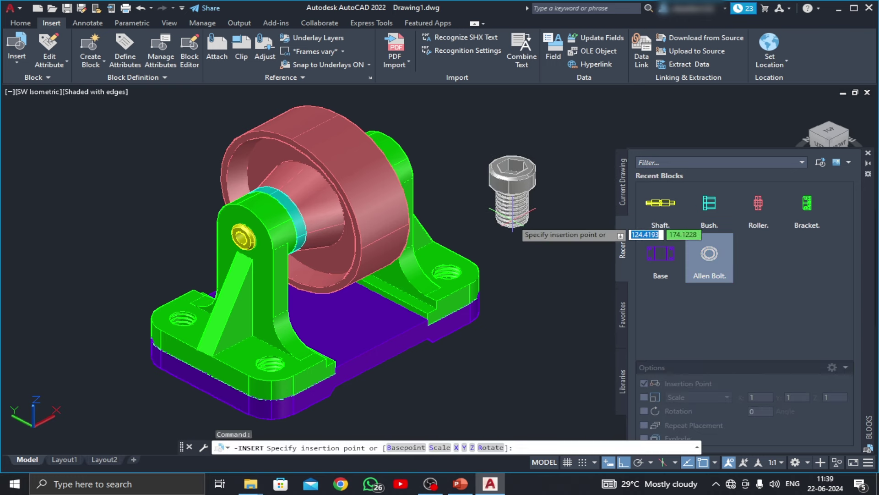
# Step: Place the Allen Bolt beside the assembly and switch back to 2D Wireframe
pyautogui.click(512, 235)
pyautogui.moveTo(504, 316); pyautogui.dragTo(478, 314, button='middle')
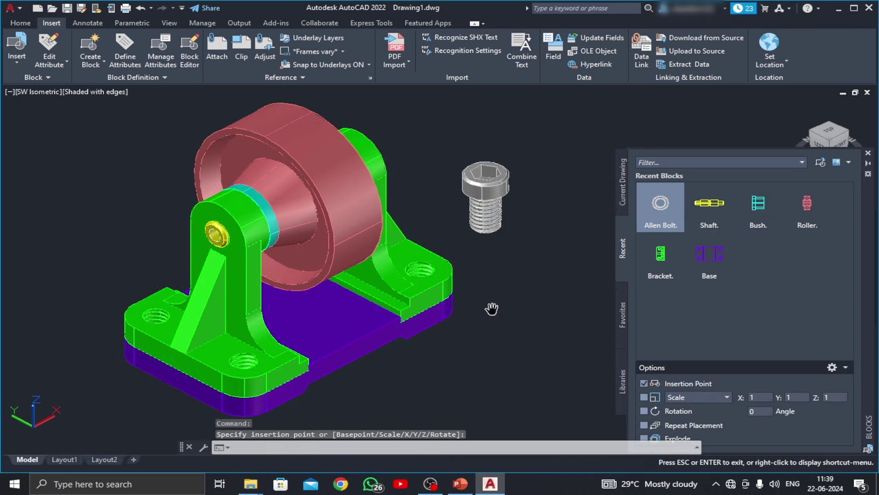
pyautogui.click(97, 92)
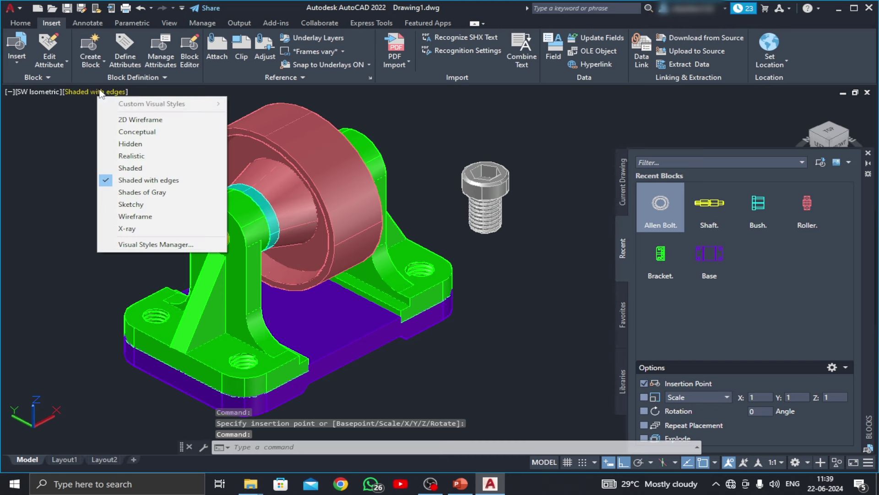
pyautogui.click(117, 120)
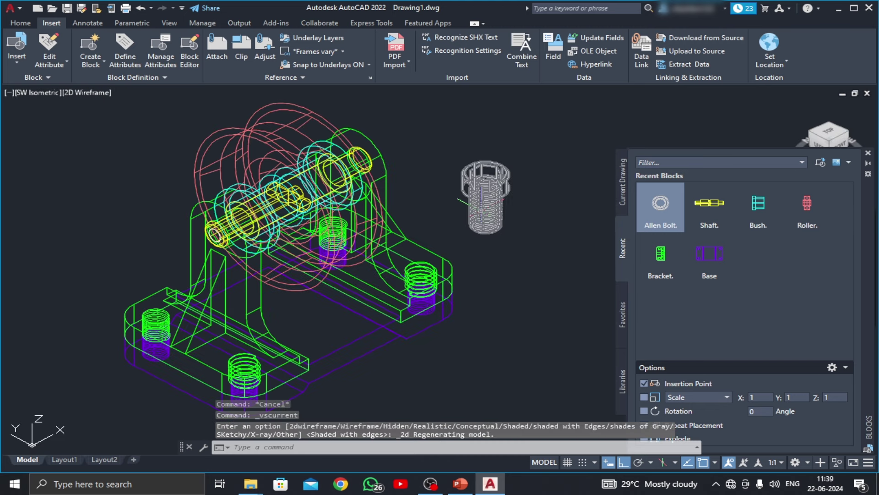
# Step: Move the Allen bolt, taking the centre of its underside as base point
pyautogui.write('m')
pyautogui.press('Return')
pyautogui.click(486, 217)
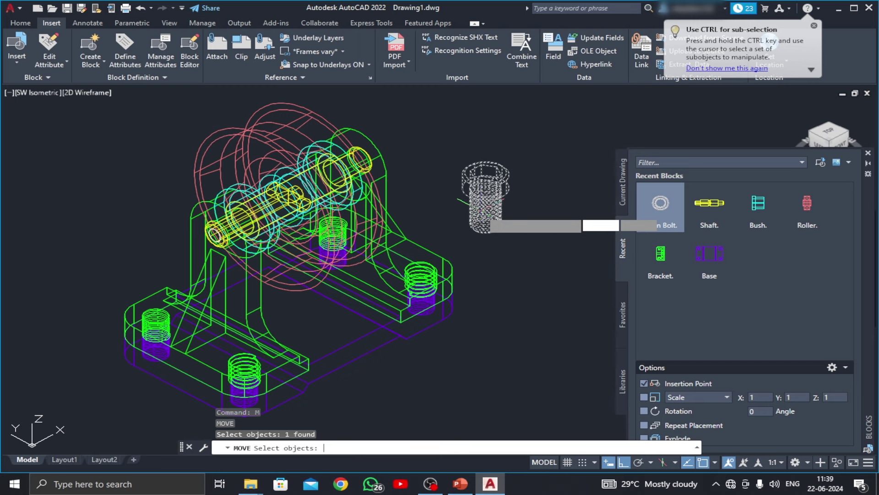
pyautogui.press('Return')
pyautogui.scroll(3, 480, 209)
pyautogui.scroll(3, 477, 257)
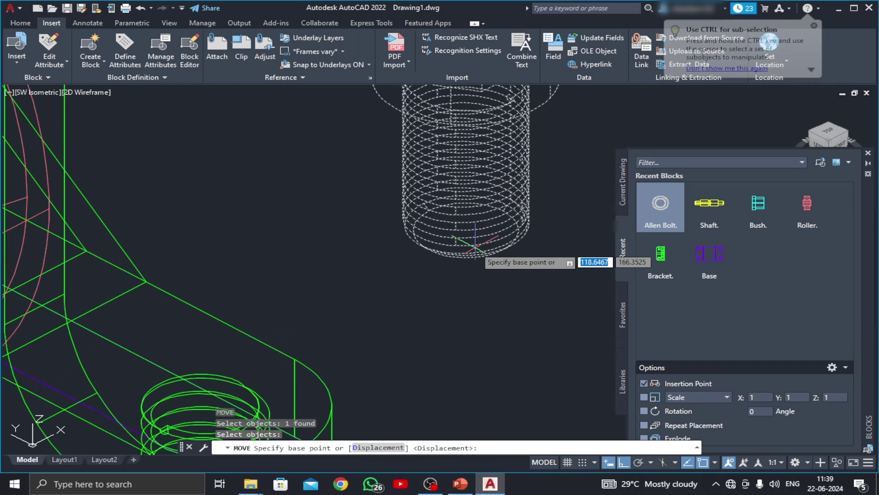
pyautogui.scroll(2, 474, 259)
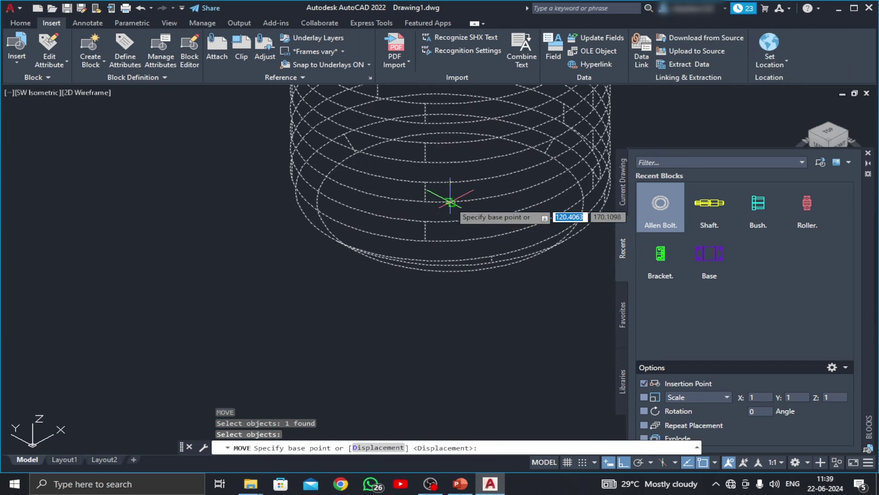
pyautogui.scroll(3, 450, 202)
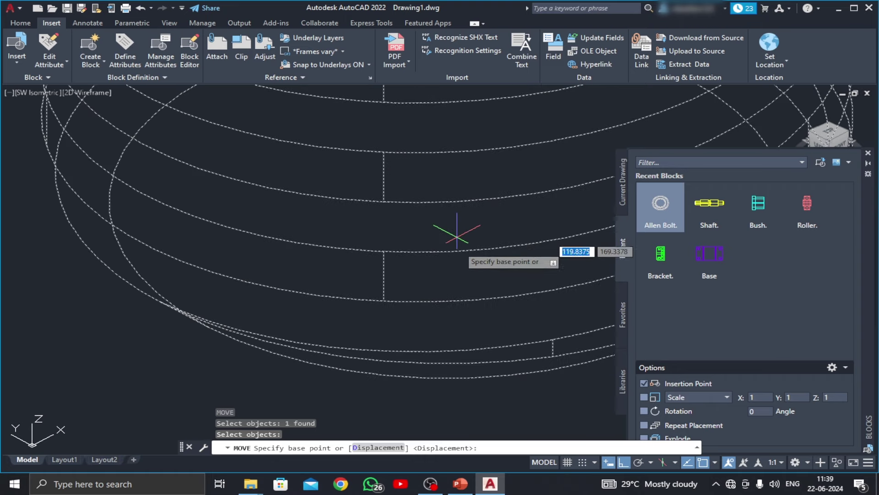
pyautogui.click(446, 202)
# Step: Snap the bolt into the front-left hole of the base plate
pyautogui.scroll(-3, 446, 201)
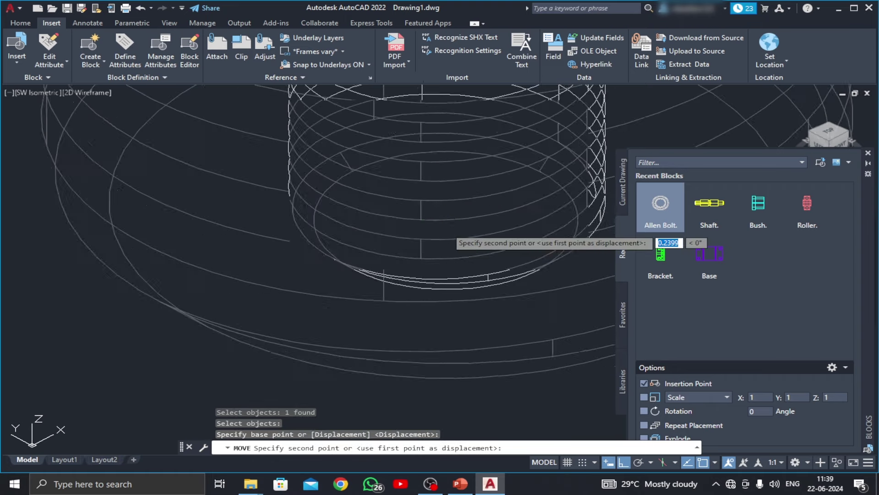
pyautogui.scroll(-1, 451, 223)
pyautogui.scroll(-3, 453, 223)
pyautogui.scroll(-2, 452, 223)
pyautogui.moveTo(413, 275); pyautogui.dragTo(470, 187, button='middle')
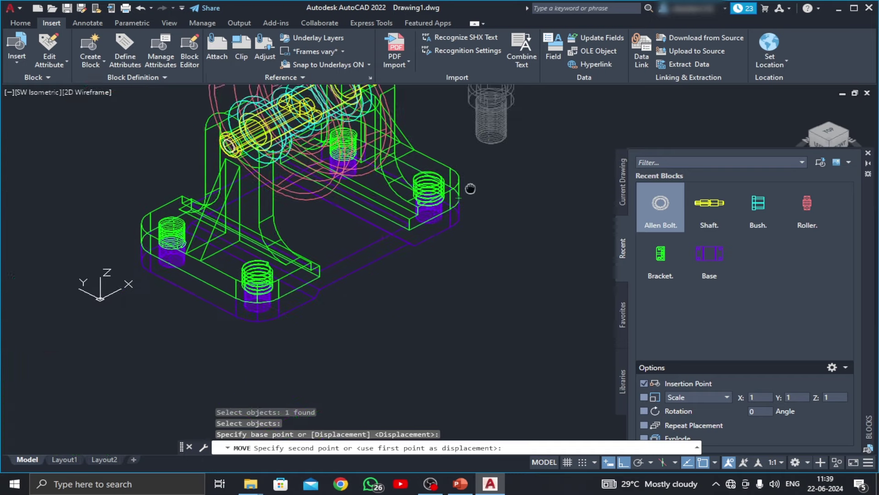
pyautogui.scroll(2, 268, 302)
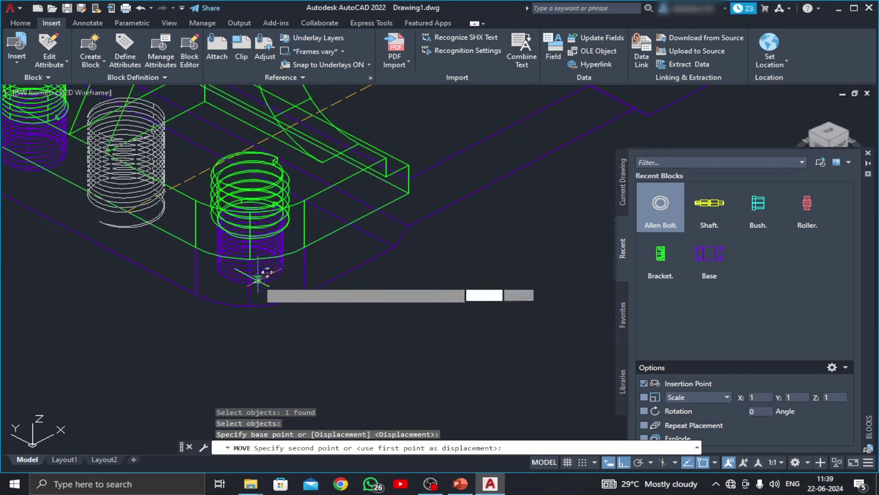
pyautogui.scroll(1, 258, 275)
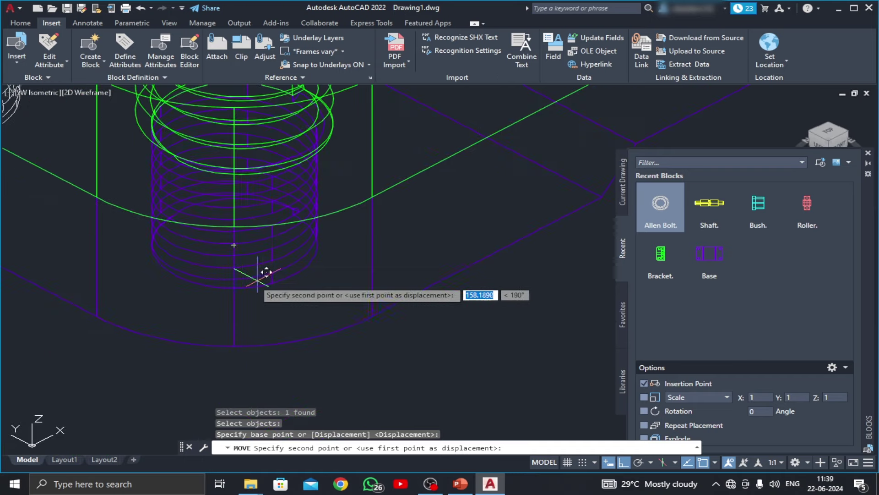
pyautogui.click(239, 237)
pyautogui.scroll(-3, 285, 301)
pyautogui.moveTo(358, 311); pyautogui.dragTo(360, 372, button='middle')
pyautogui.click(95, 92)
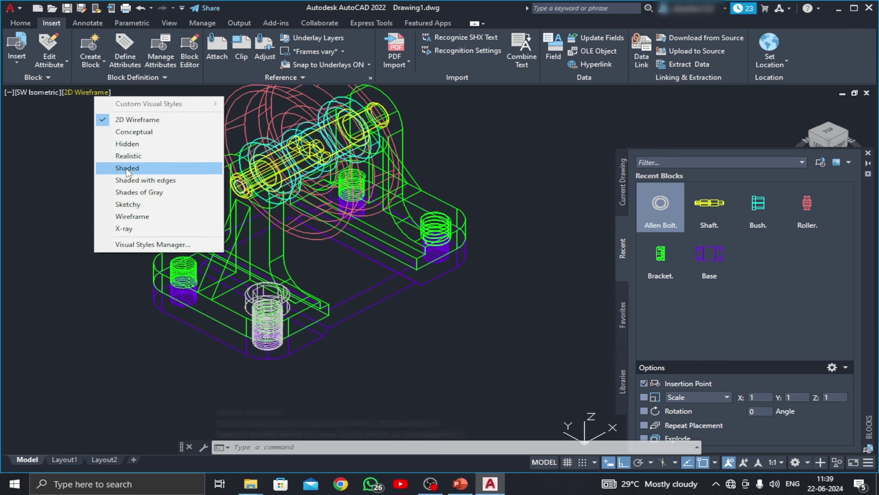
# Step: Shade the assembly with edges and view it from the Top
pyautogui.click(138, 180)
pyautogui.click(41, 91)
pyautogui.click(66, 118)
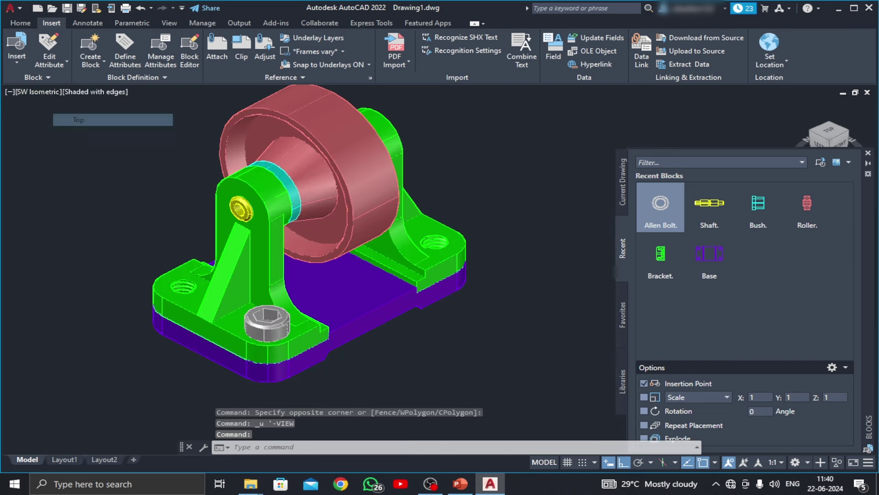
pyautogui.scroll(-2, 463, 231)
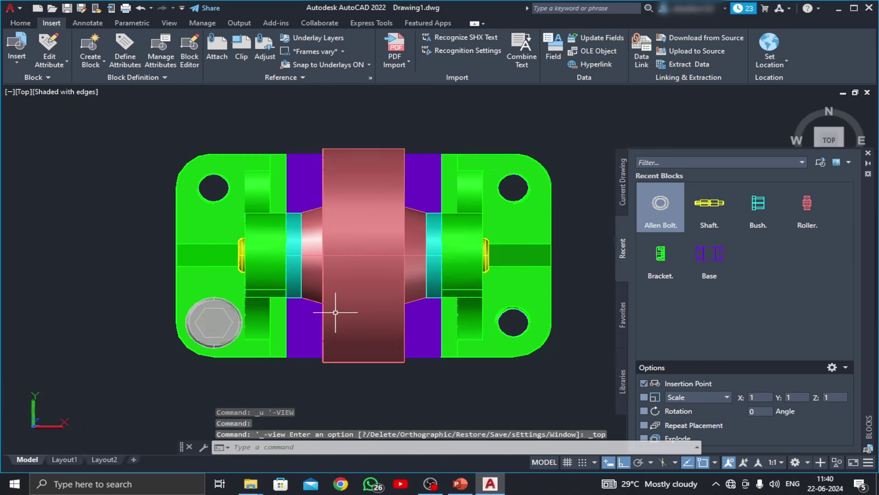
pyautogui.moveTo(324, 265); pyautogui.dragTo(312, 202, button='middle')
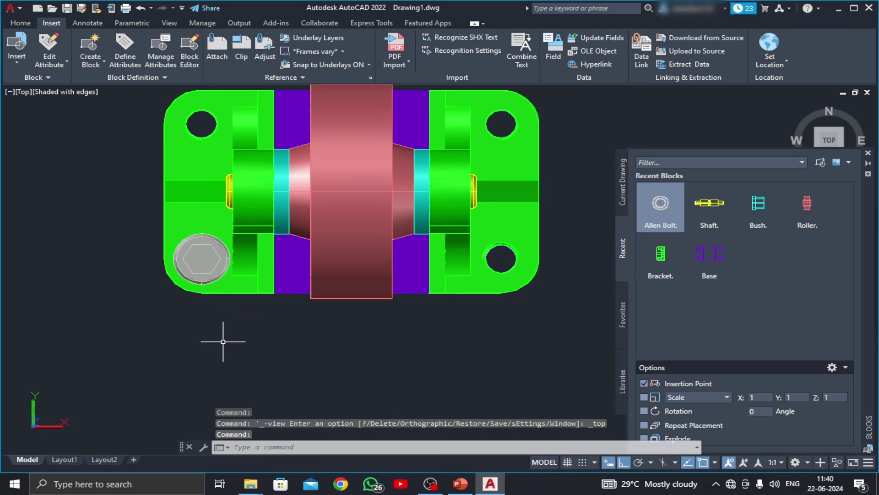
# Step: Start a rectangular array of the Allen bolt, checking hole spacing in the reference slides
pyautogui.write('ar')
pyautogui.press('Return')
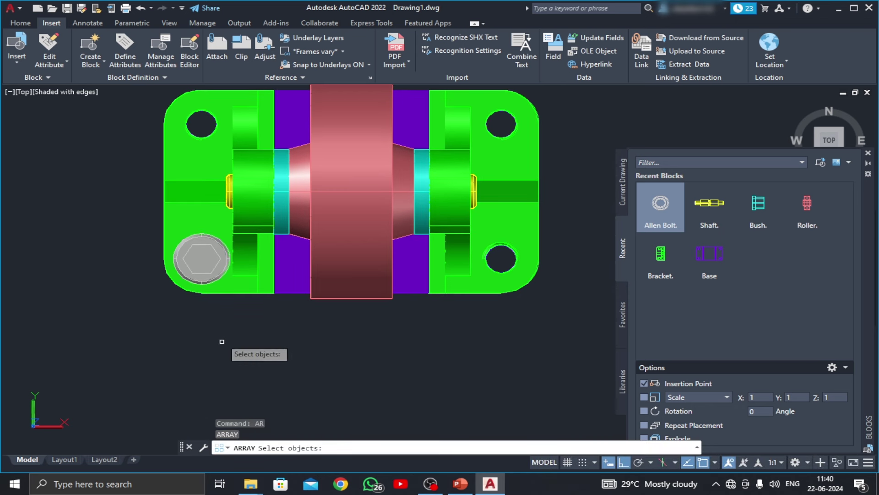
pyautogui.click(205, 266)
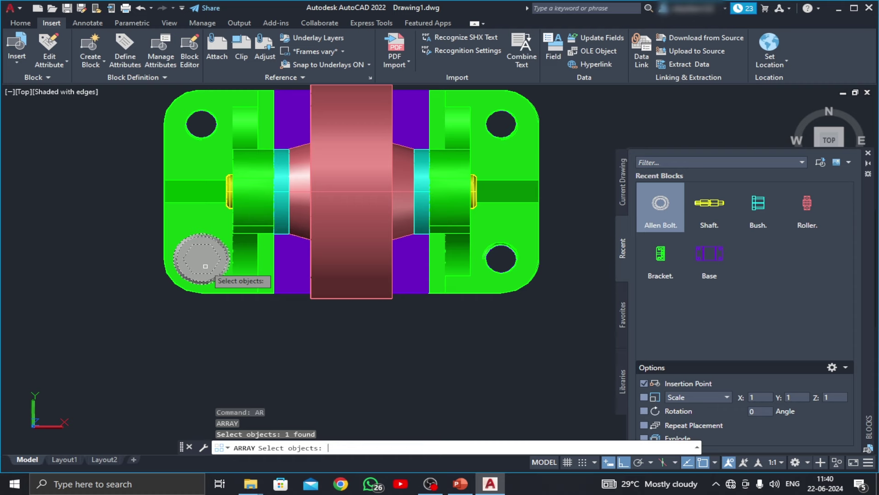
pyautogui.press('Return')
pyautogui.click(234, 296)
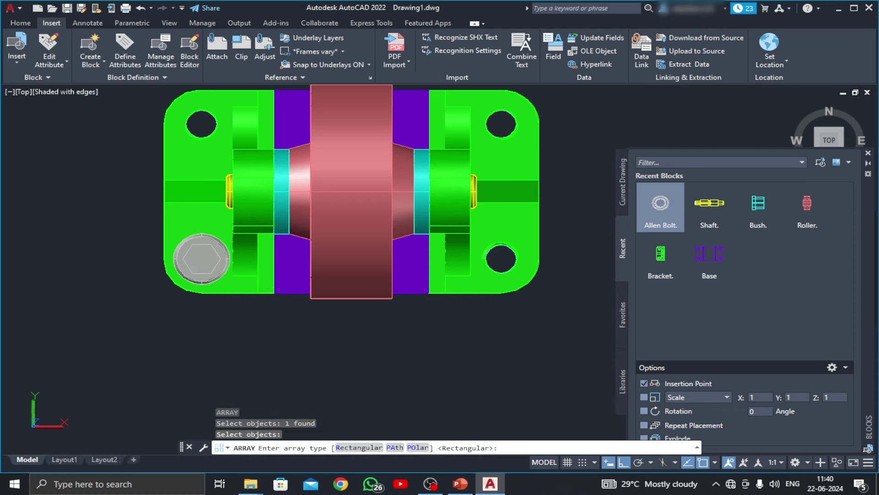
pyautogui.write('R')
pyautogui.click(460, 483)
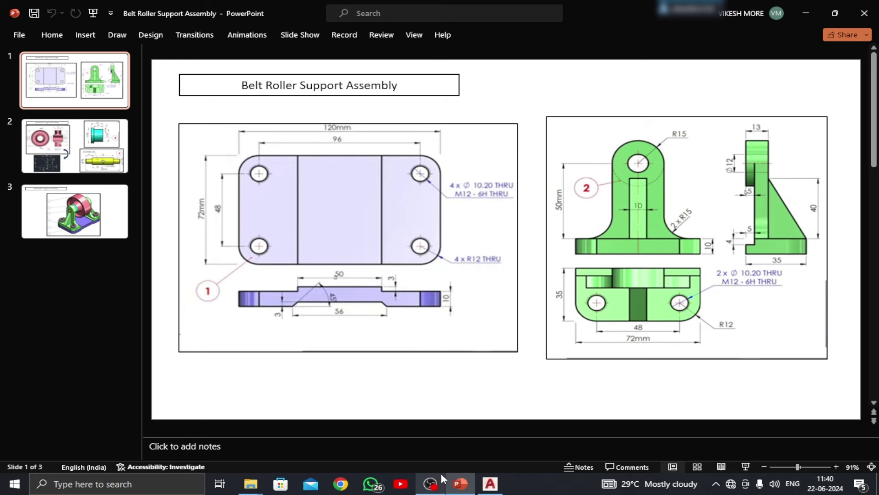
pyautogui.click(490, 484)
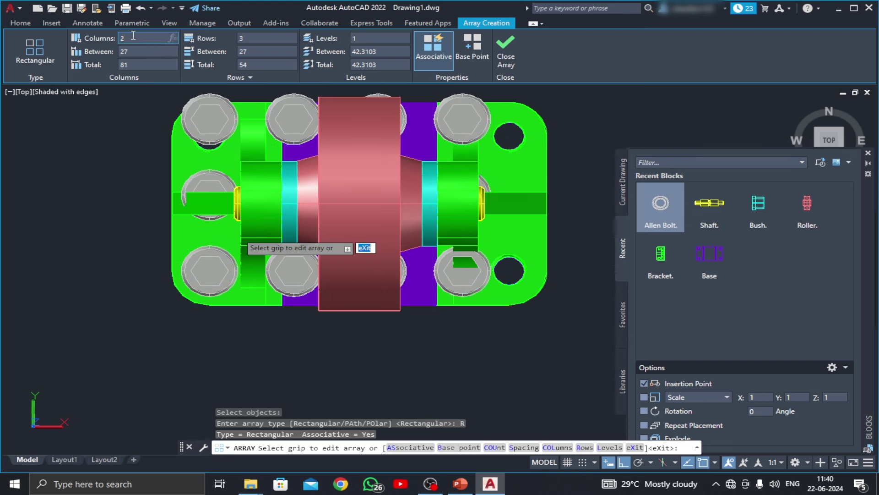
# Step: Set the bolt array to 2 columns 96 apart and 2 rows 48 apart
pyautogui.press('Return')
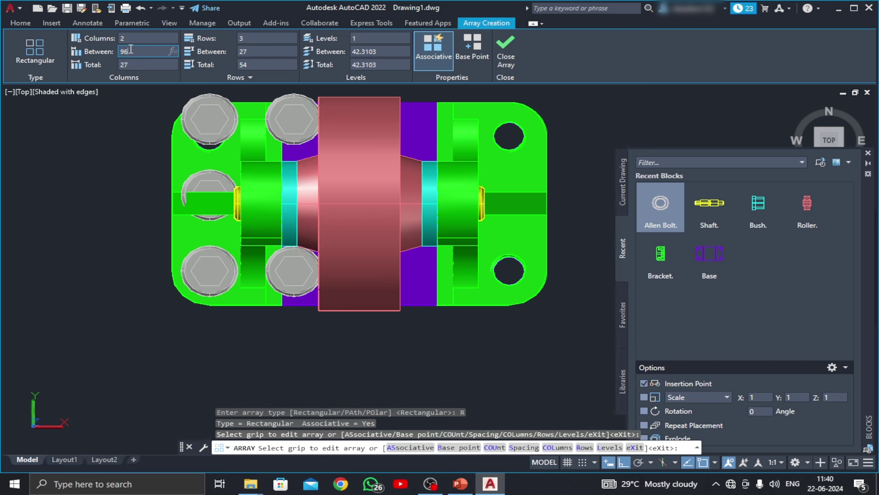
pyautogui.press('Return')
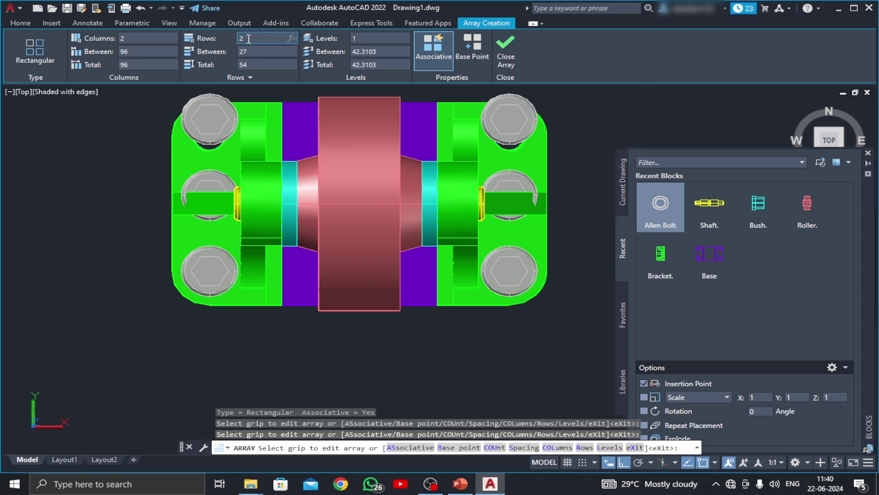
pyautogui.click(259, 49)
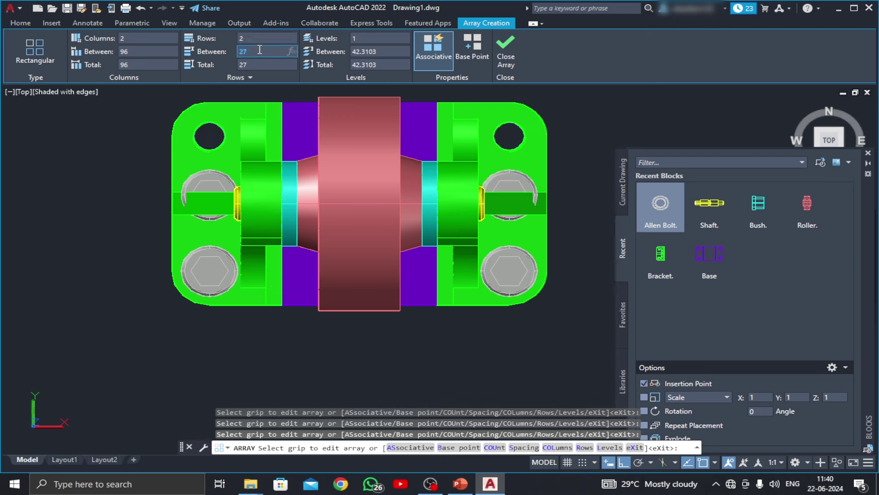
pyautogui.write('48')
pyautogui.press('Return')
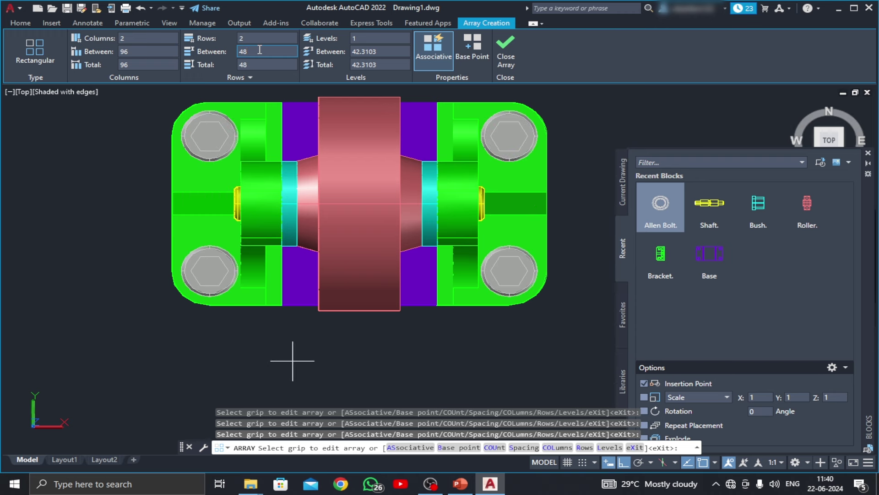
pyautogui.click(506, 57)
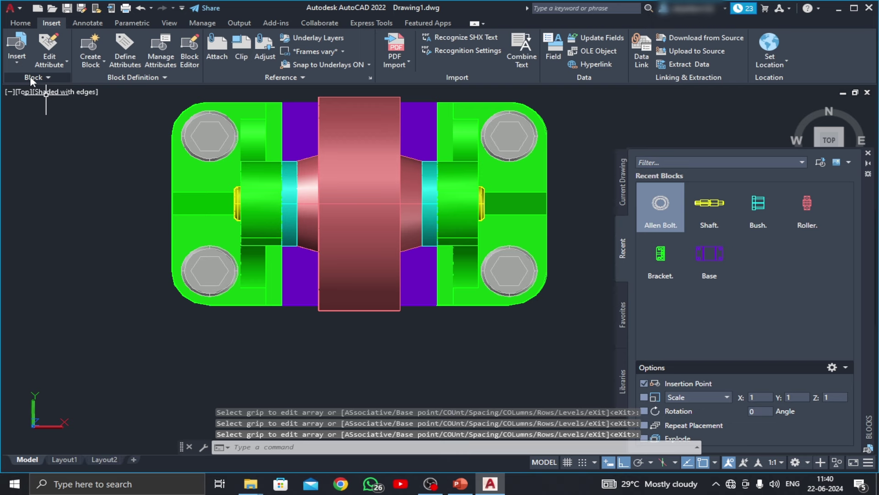
# Step: Show the assembly in SW Isometric with the Blocks palette closed and Clean Screen on
pyautogui.click(26, 94)
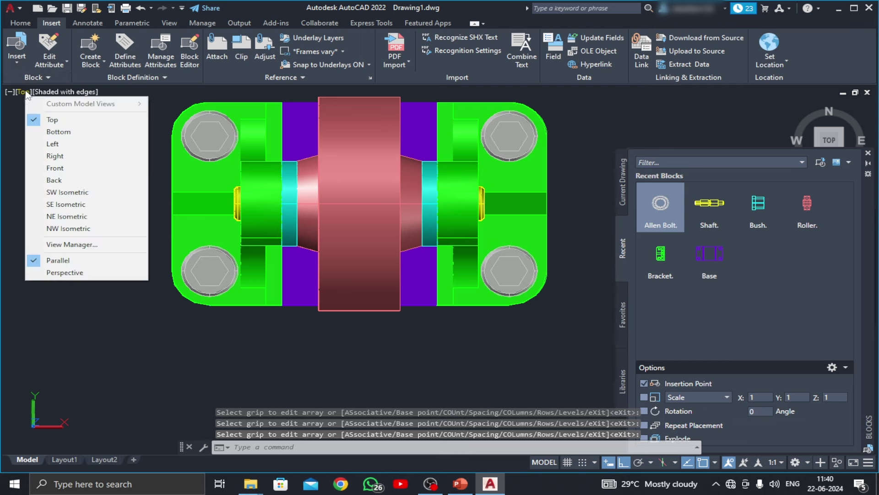
pyautogui.click(52, 184)
pyautogui.moveTo(375, 284); pyautogui.dragTo(348, 258, button='middle')
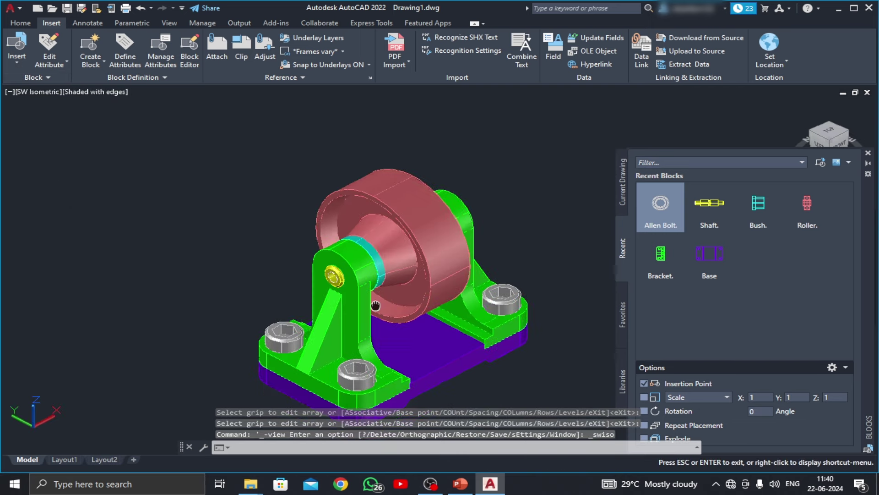
pyautogui.click(867, 155)
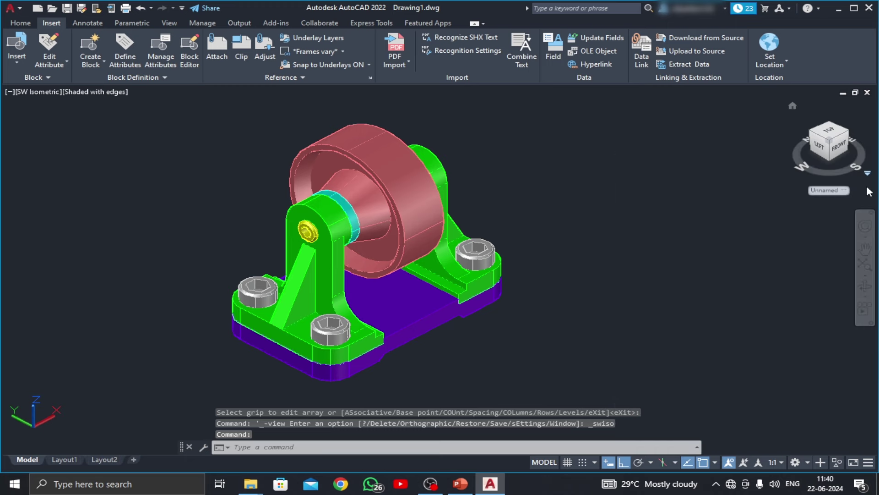
pyautogui.click(853, 463)
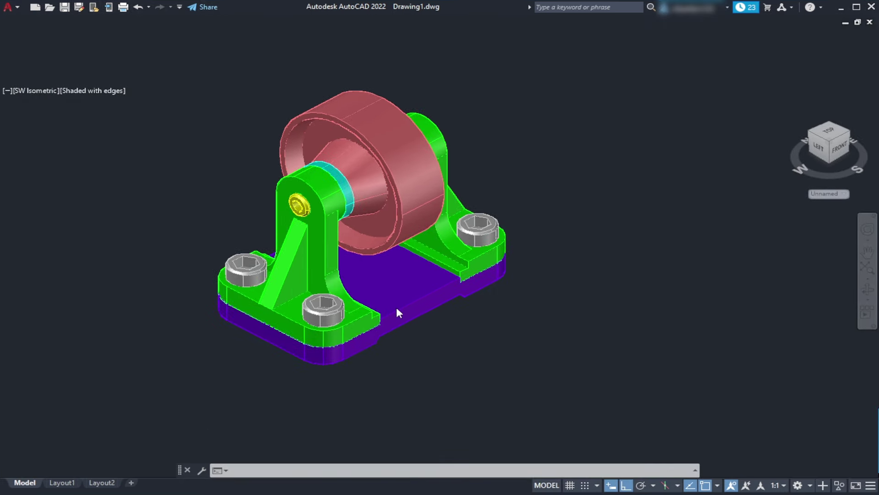
# Step: Pan and orbit to inspect the assembly, then return to SW Isometric
pyautogui.click(867, 221)
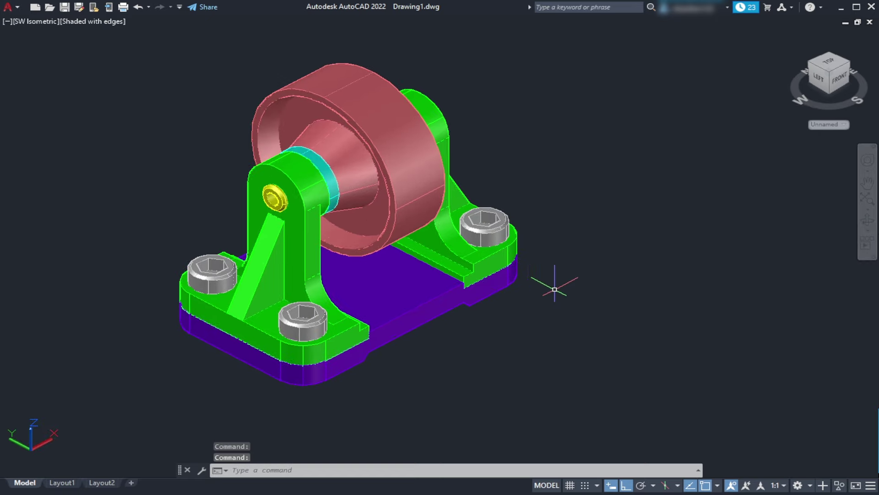
pyautogui.moveTo(563, 292); pyautogui.dragTo(595, 300)
pyautogui.press('Escape')
pyautogui.click(867, 220)
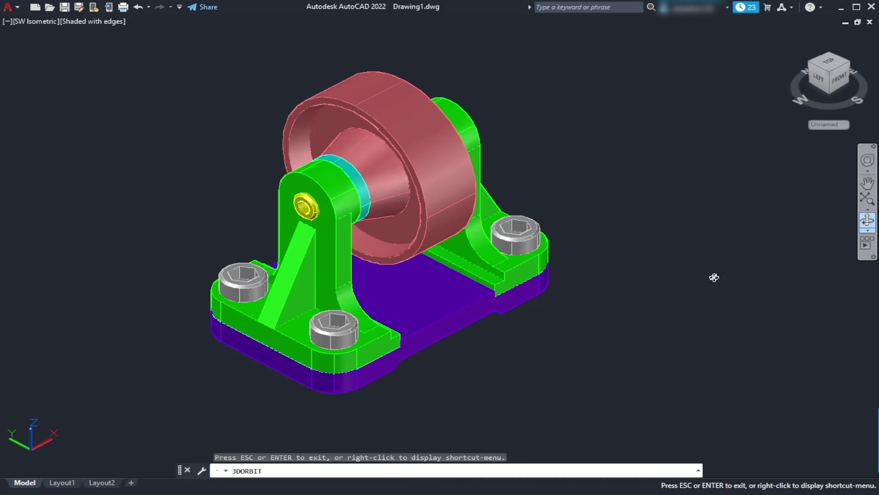
pyautogui.moveTo(712, 276)
pyautogui.mouseDown()
pyautogui.moveTo(367, 261)
pyautogui.moveTo(295, 297)
pyautogui.moveTo(538, 42)
pyautogui.moveTo(517, 265)
pyautogui.mouseUp()
pyautogui.press('Escape')
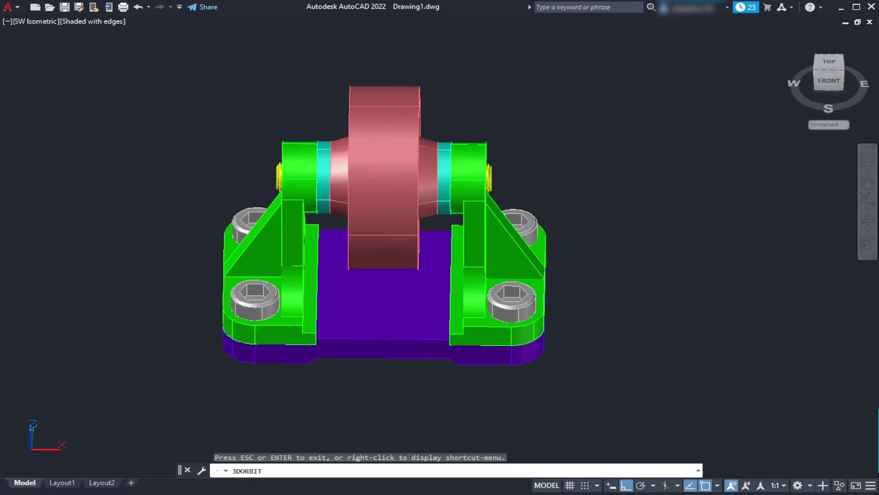
pyautogui.click(32, 22)
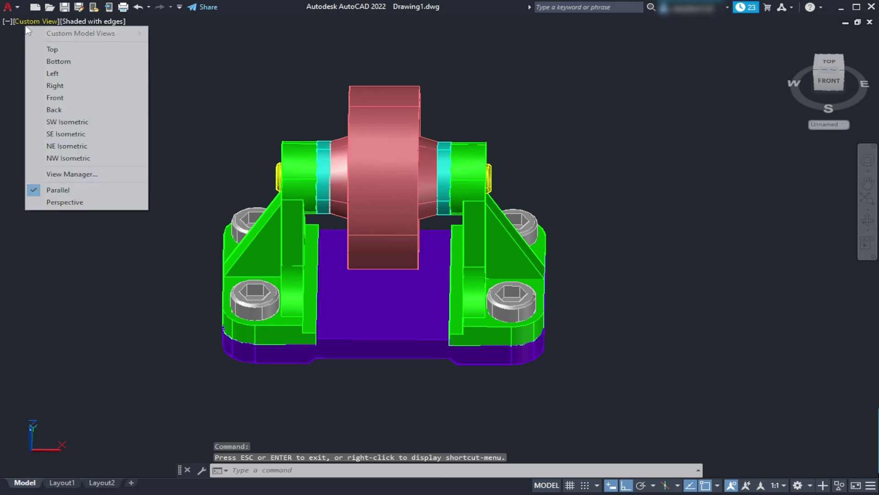
pyautogui.click(59, 122)
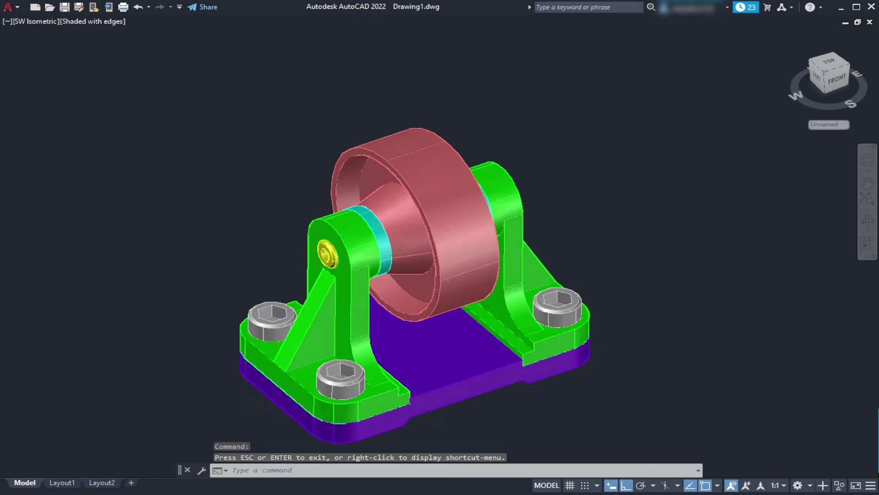